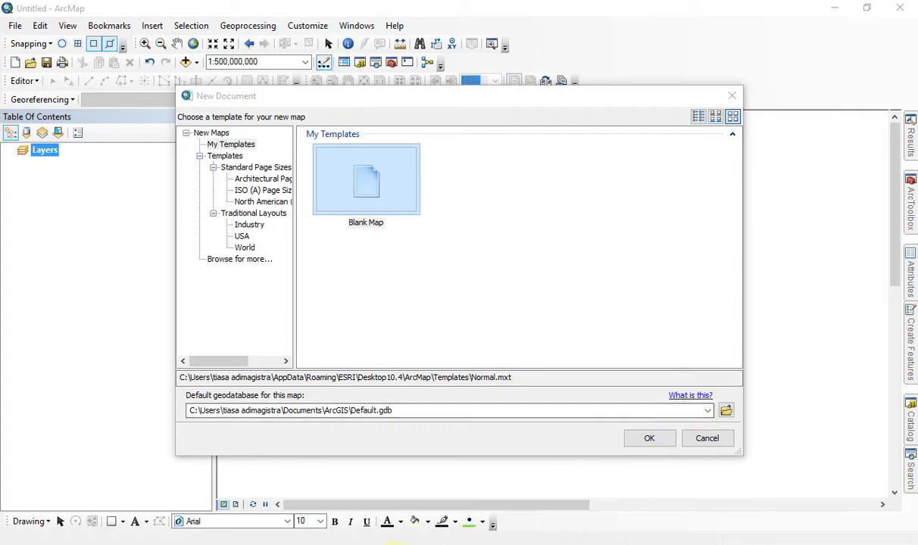
Step: Switch to Photos and examine the coordinate labels and grid lines around the Kendal Kota land-use map image
key("alt+Tab")
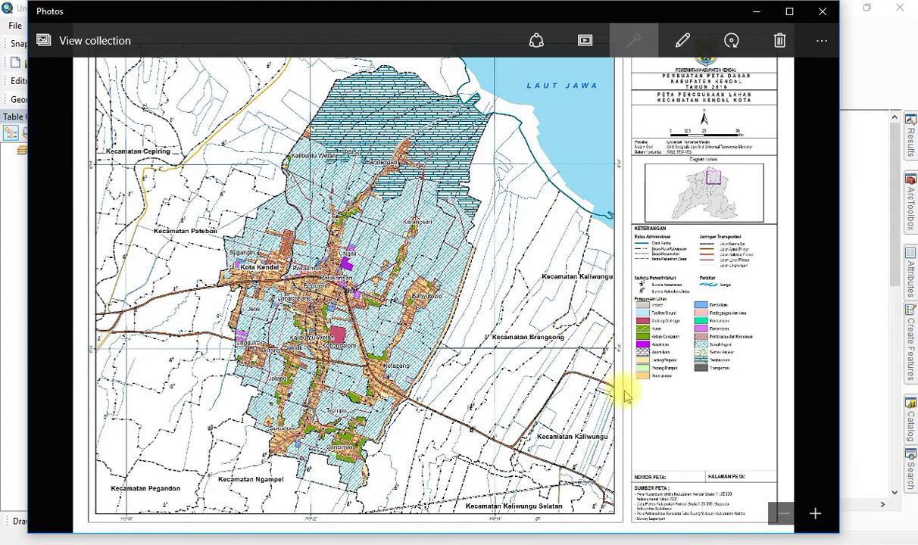
left_click(816, 515)
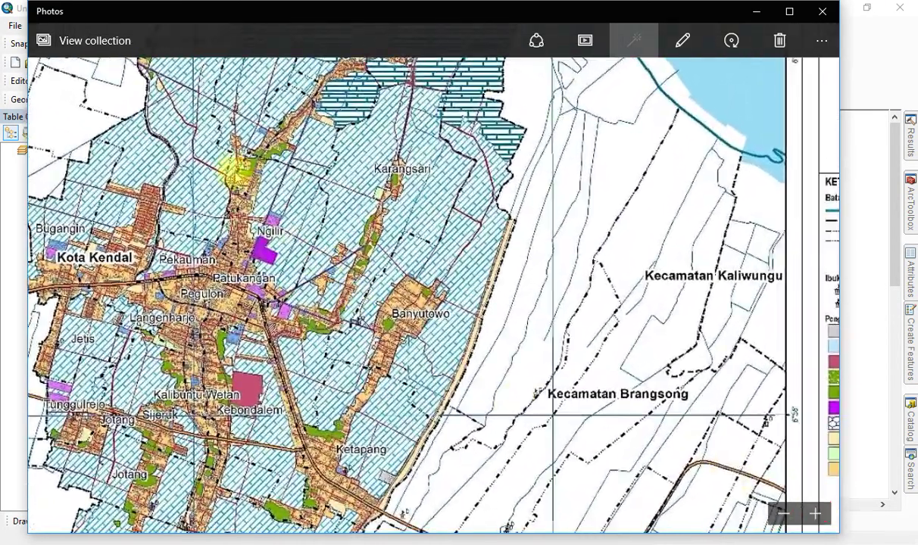
left_click_drag(237, 170, 488, 322)
left_click_drag(250, 194, 333, 326)
left_click(814, 511)
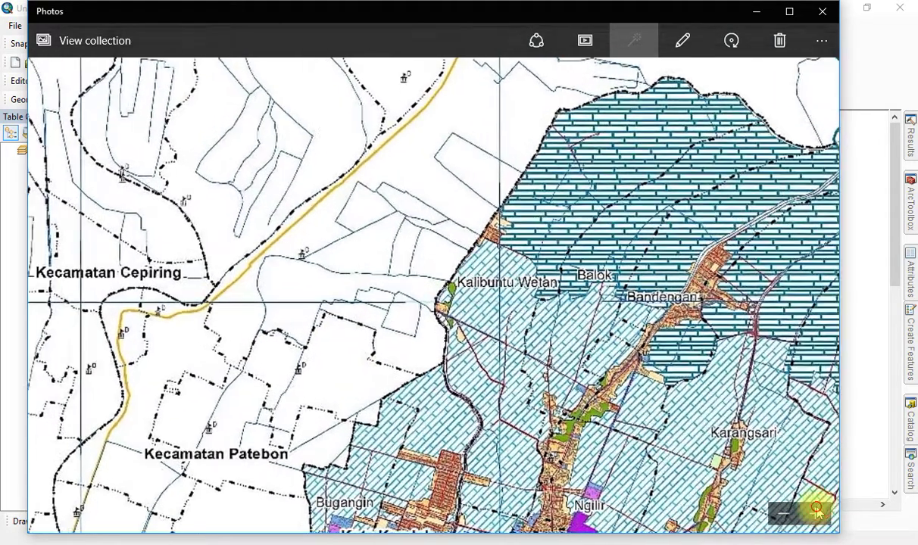
left_click_drag(364, 236, 598, 484)
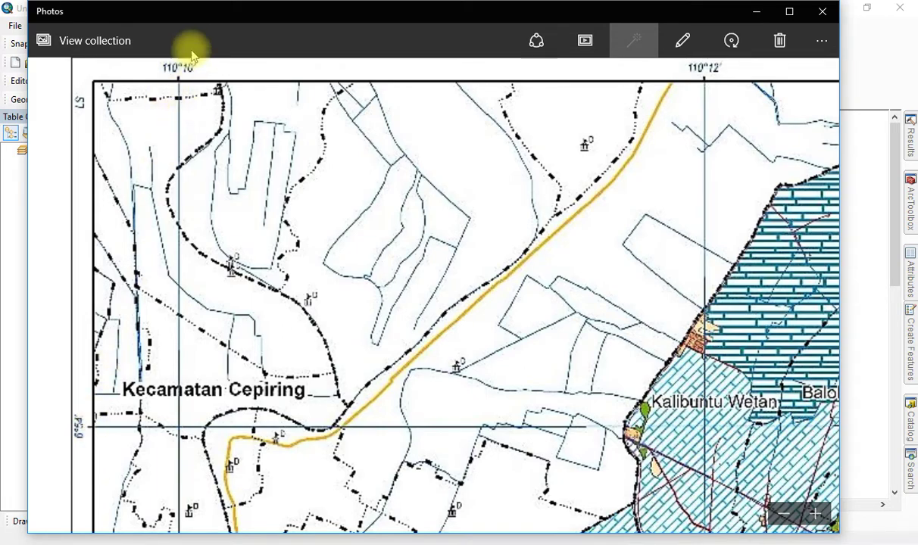
left_click(783, 514)
left_click(783, 514)
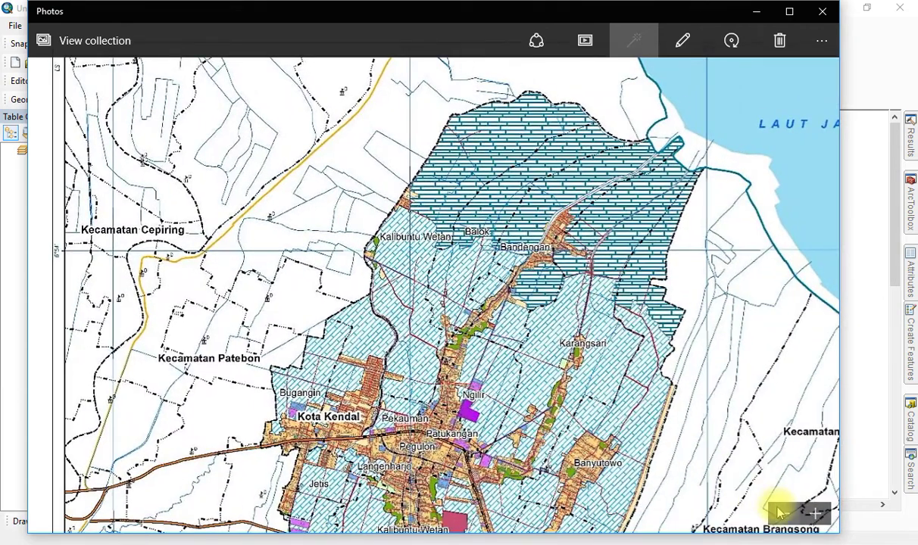
left_click(781, 512)
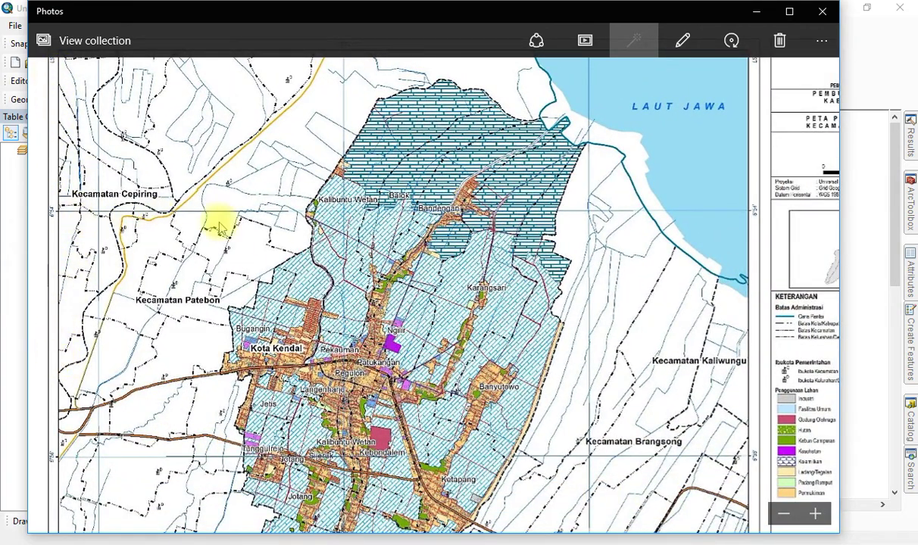
scroll(699, 426, "down", 1)
scroll(699, 426, "down", 3)
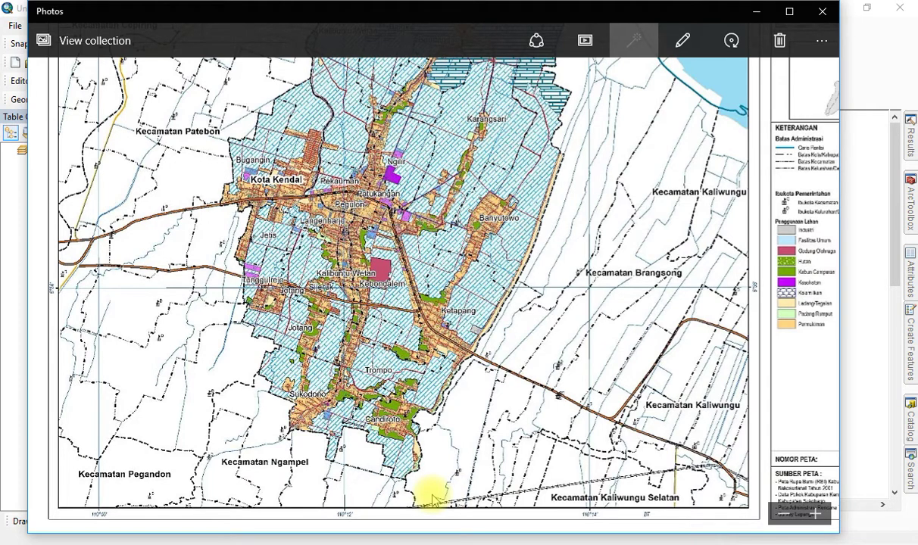
Step: Check the longitude and latitude range of Kabupaten Kendal on its Wikipedia page in the browser, and return to ArcMap
left_click(153, 539)
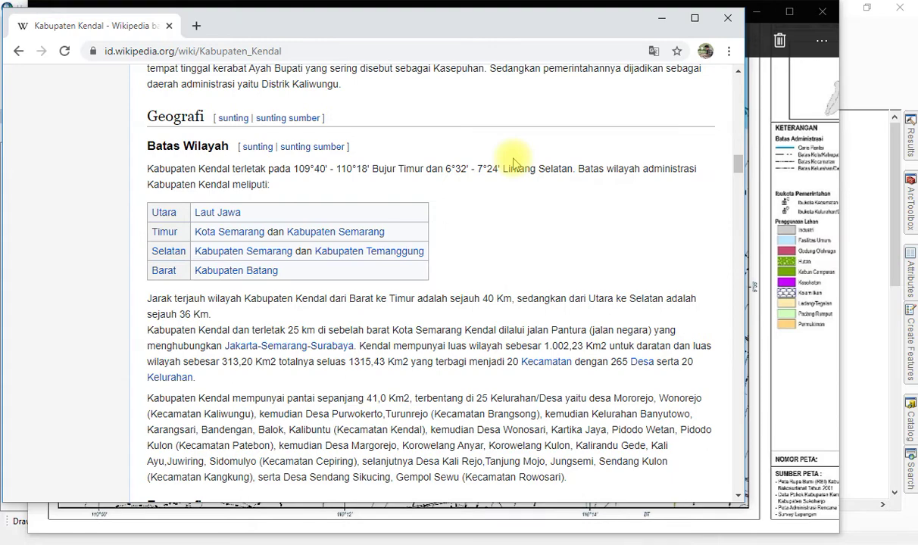
left_click(662, 18)
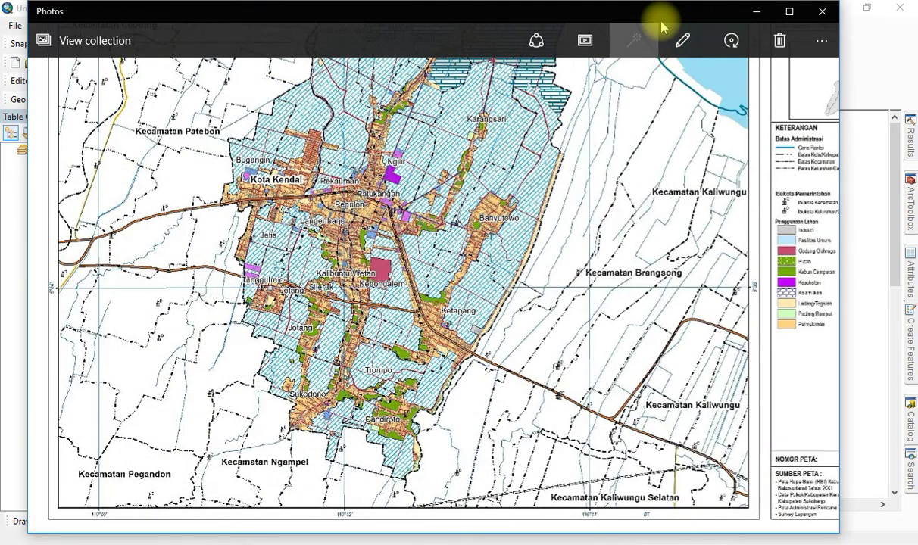
left_click(754, 15)
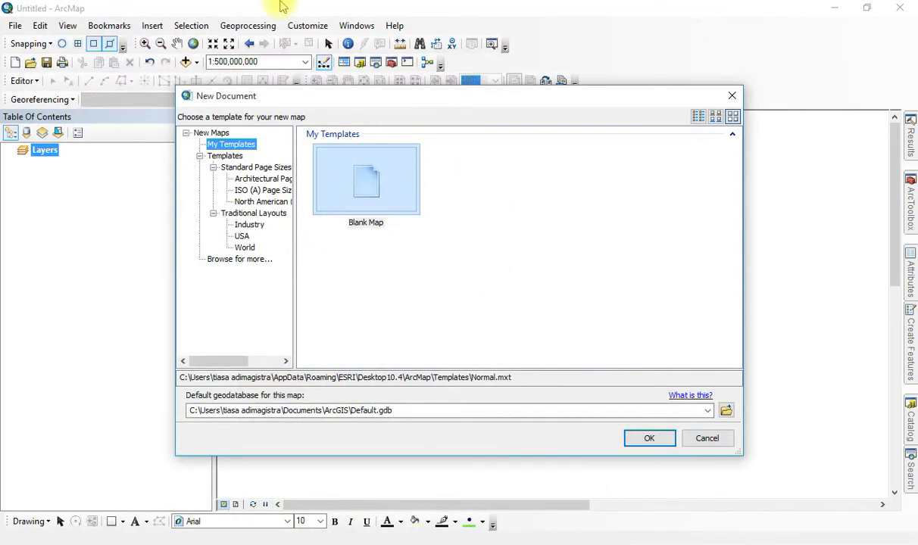
Step: Create a new document from the Blank Map template without saving the changes to the untitled map
left_click(386, 168)
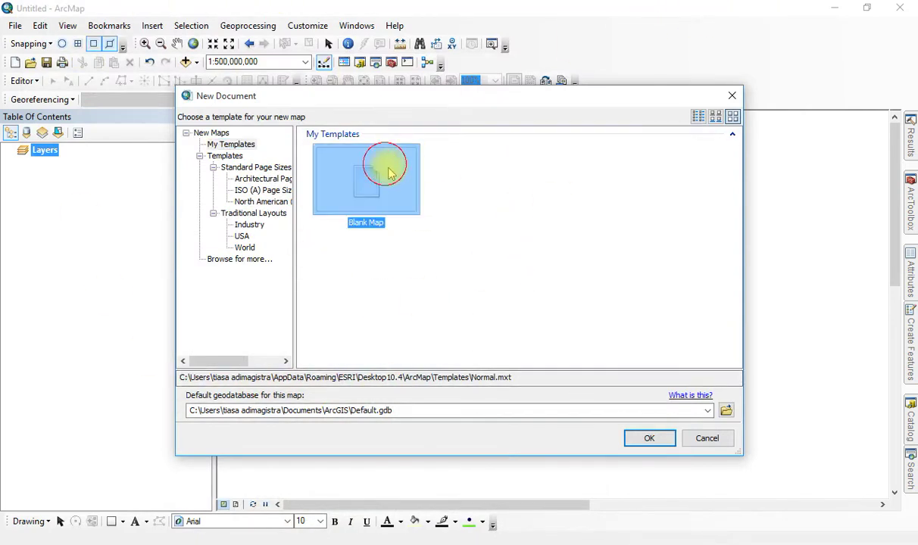
left_click(649, 438)
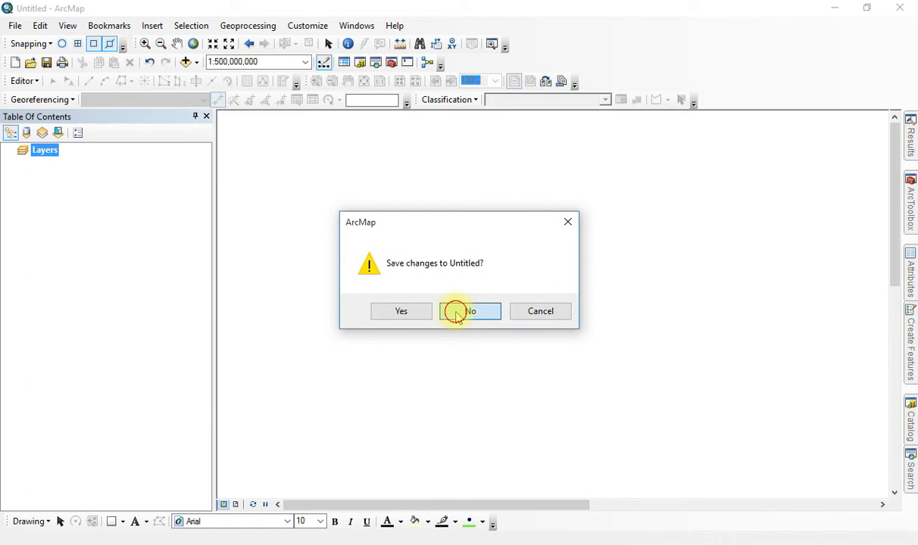
left_click(456, 314)
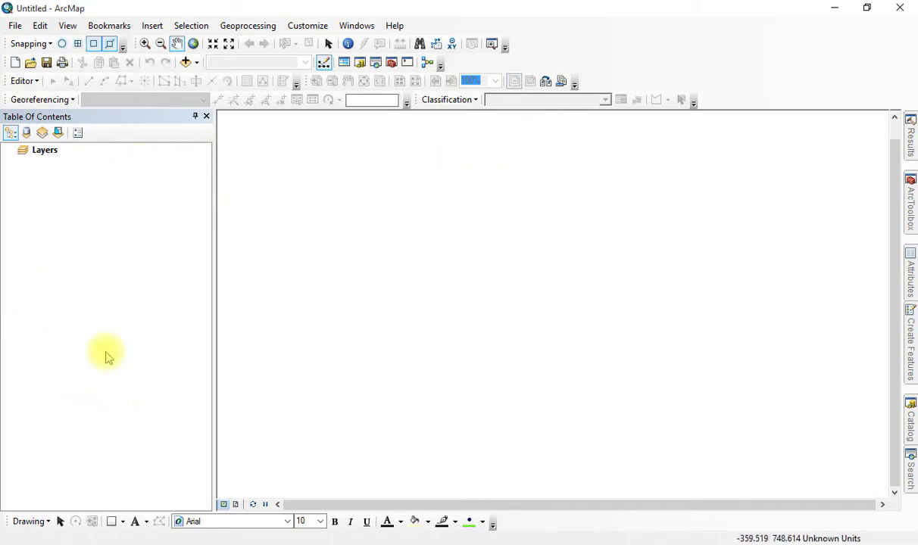
Step: Recheck the map image in Photos and set the ArcMap data frame's coordinate system to the geographic World system WGS 1984
left_click(226, 543)
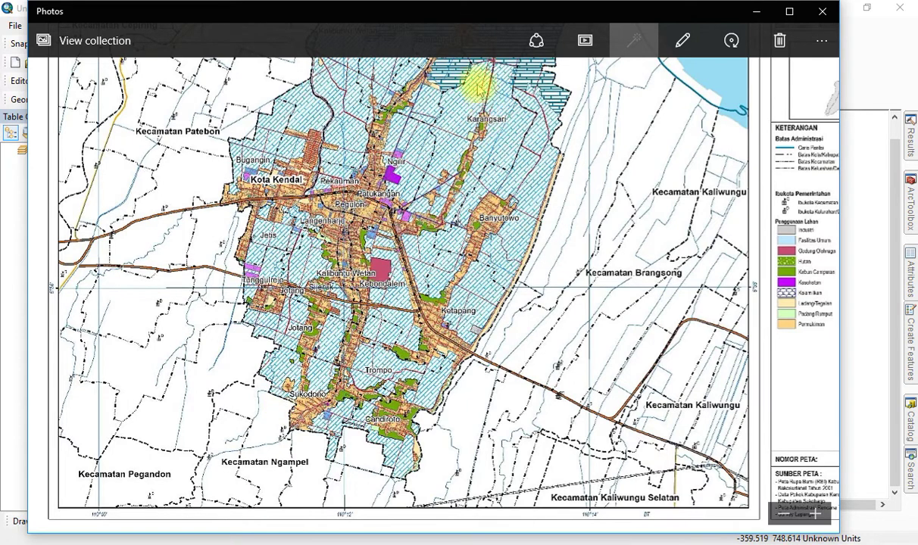
left_click(753, 15)
left_click(42, 152)
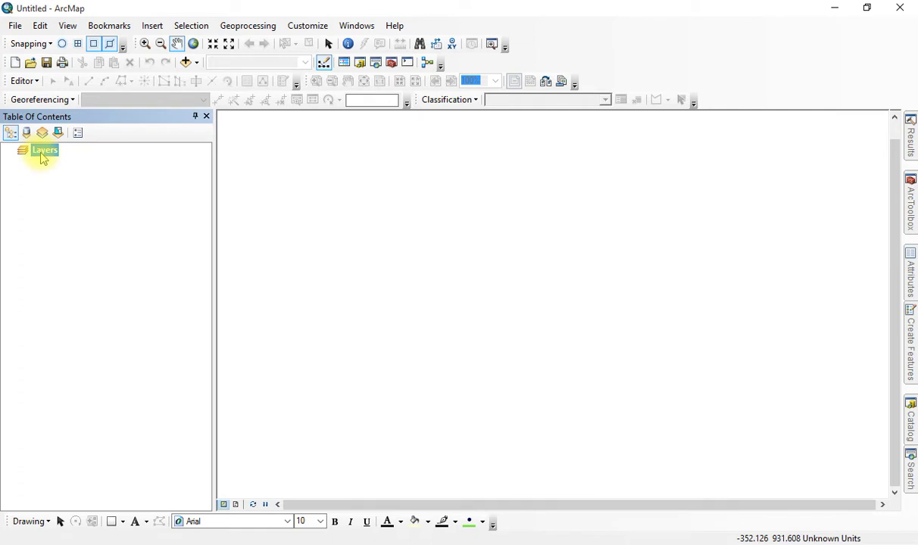
right_click(42, 155)
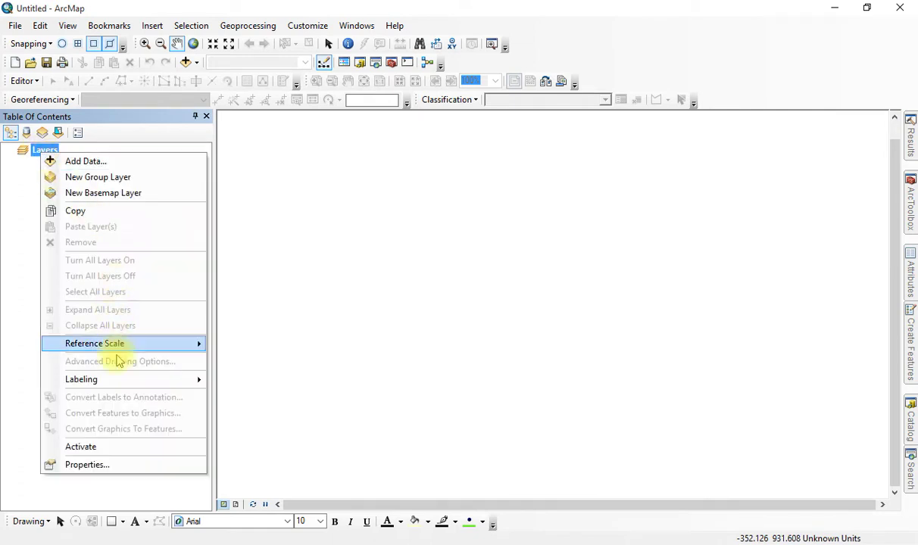
left_click(126, 465)
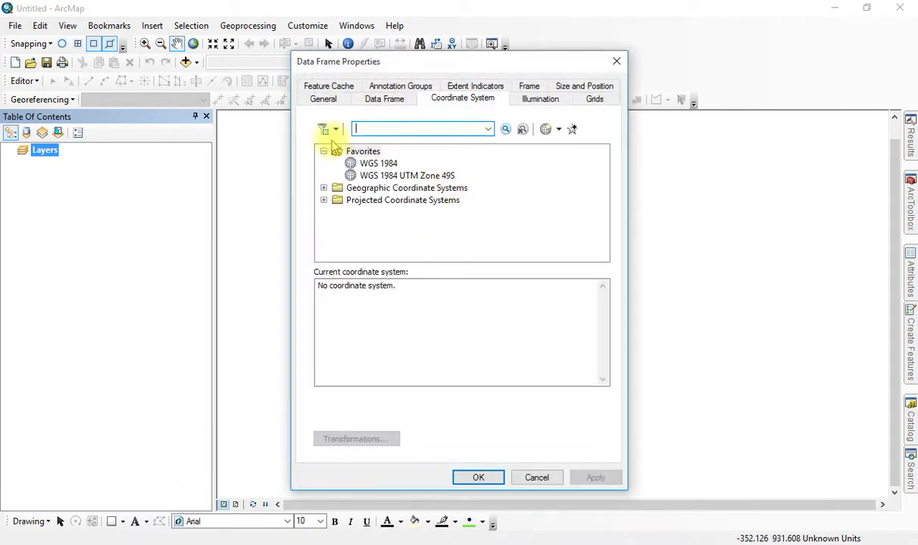
left_click(324, 151)
left_click(381, 164)
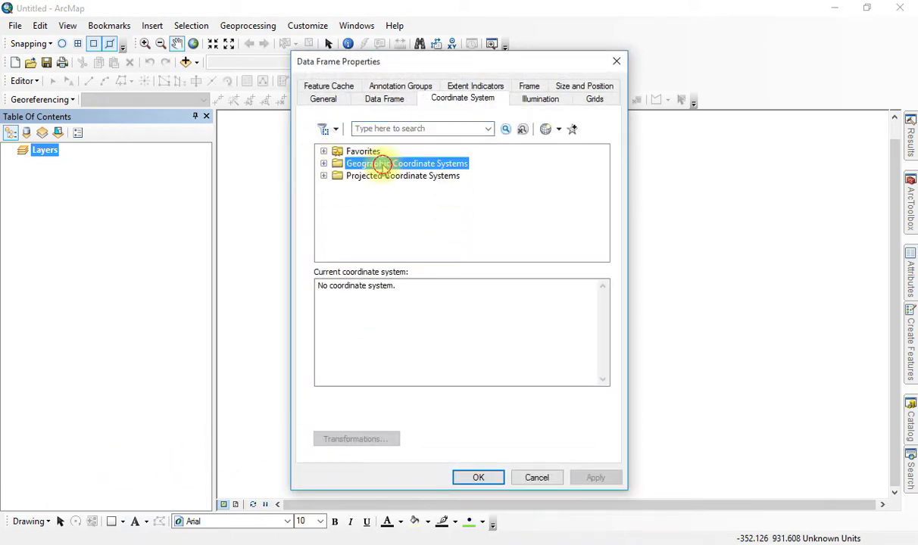
left_click(324, 164)
scroll(416, 178, "down", 3)
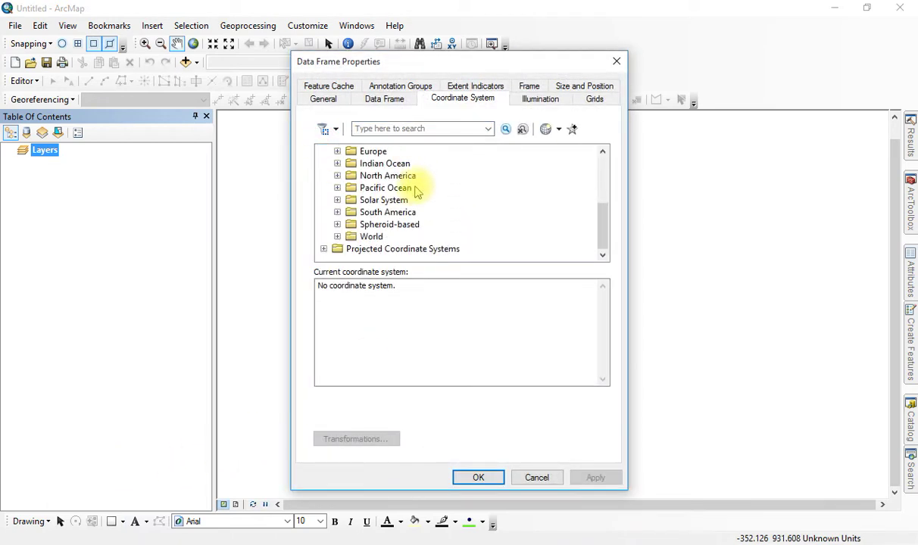
left_click(337, 236)
scroll(455, 216, "down", 3)
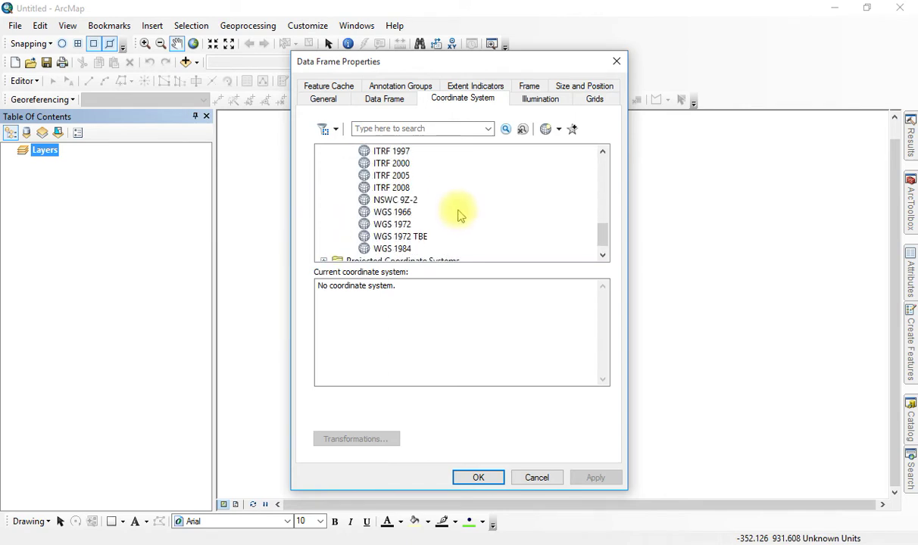
left_click(399, 249)
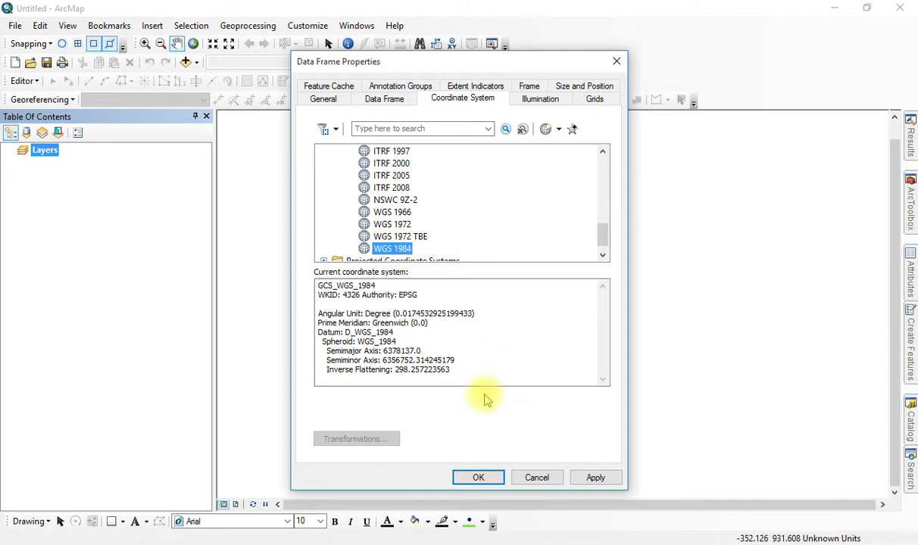
left_click(475, 478)
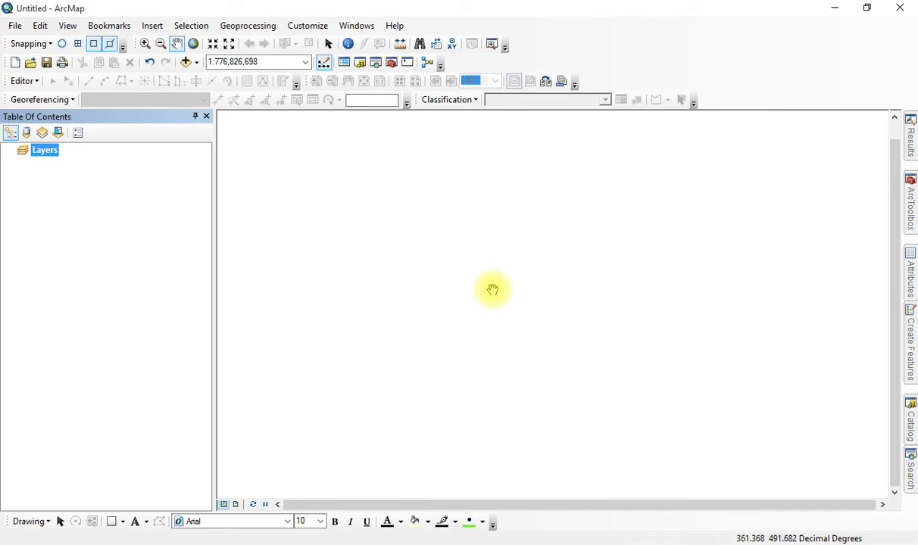
Step: Add kendal.jpg from the Documents folder in File Explorer to the ArcMap layers and dismiss the spatial reference warning
left_click(163, 544)
left_click_drag(488, 14, 605, 79)
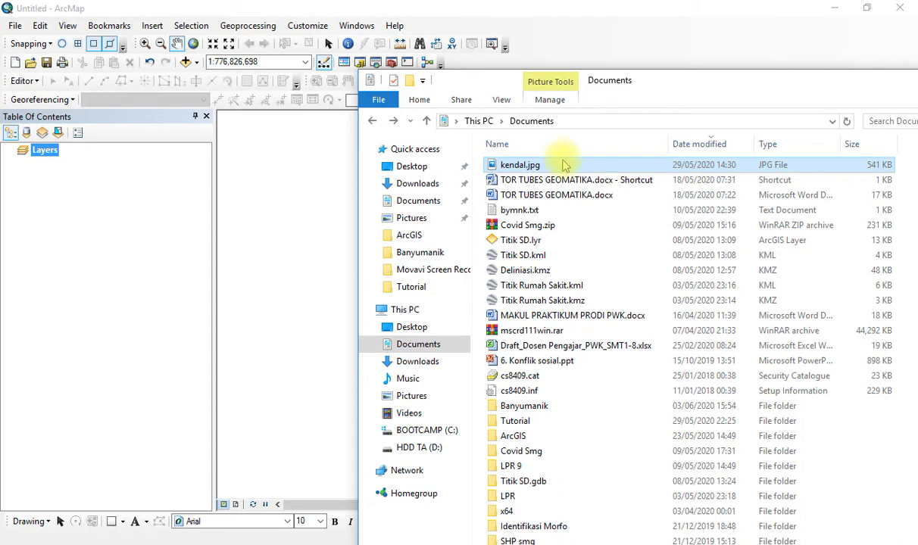
mouse_move(566, 165)
left_mouse_down()
mouse_move(269, 140)
mouse_move(102, 203)
mouse_move(102, 212)
left_mouse_up()
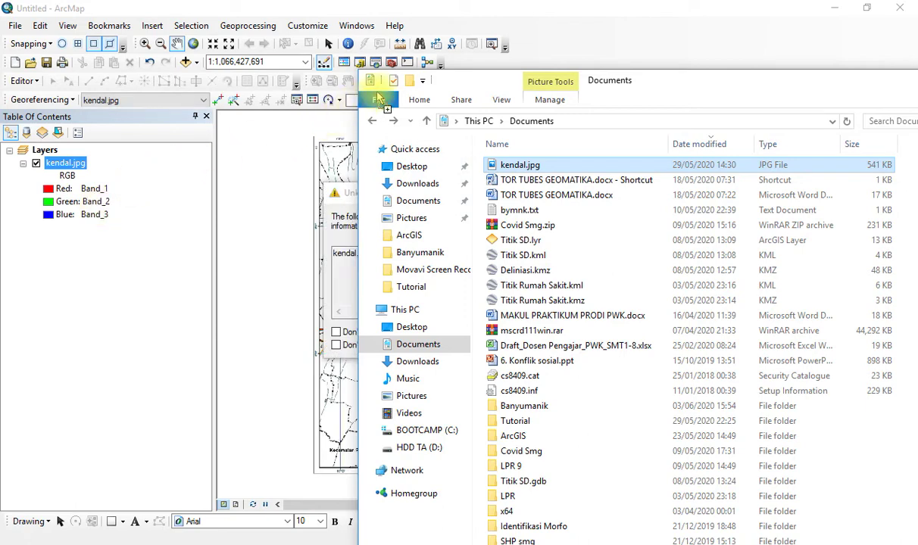
left_click(317, 117)
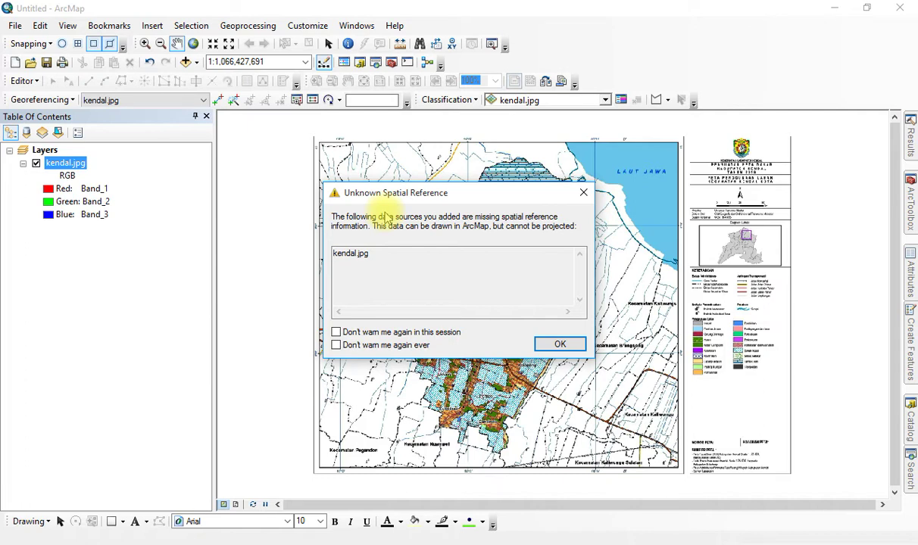
left_click(557, 347)
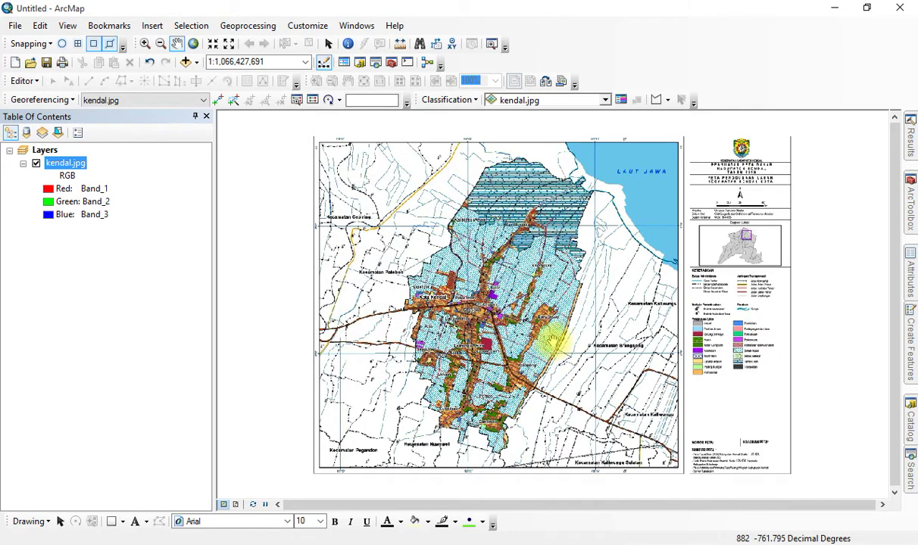
Step: Inspect the grid lines and edge coordinate labels across the kendal.jpg raster, and return to the layer's full extent
scroll(492, 189, "down", 3)
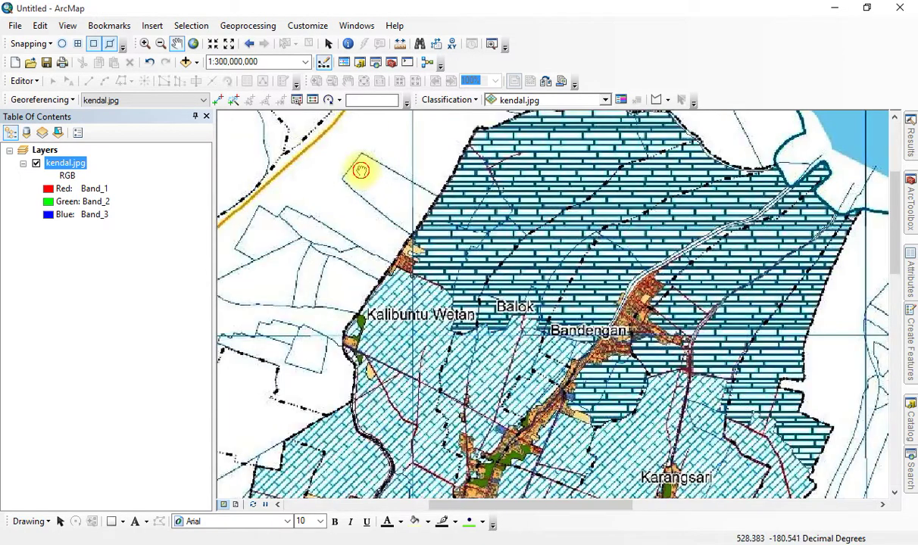
left_click_drag(361, 169, 630, 295)
left_click_drag(452, 237, 590, 239)
left_click_drag(658, 295, 355, 273)
left_click_drag(619, 269, 366, 257)
left_click_drag(645, 258, 368, 258)
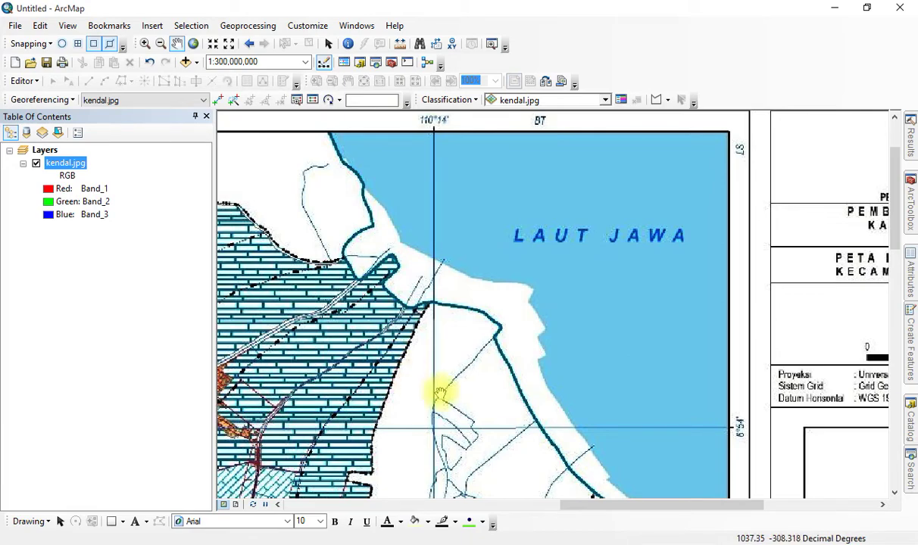
left_click_drag(597, 442, 587, 232)
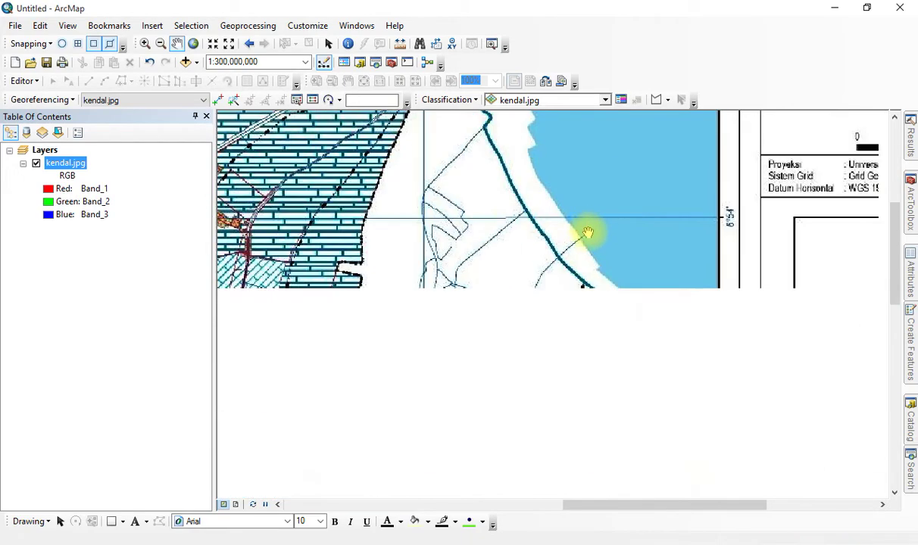
left_click_drag(622, 403, 610, 173)
left_click_drag(570, 309, 593, 206)
scroll(573, 289, "up", 1)
scroll(573, 290, "up", 1)
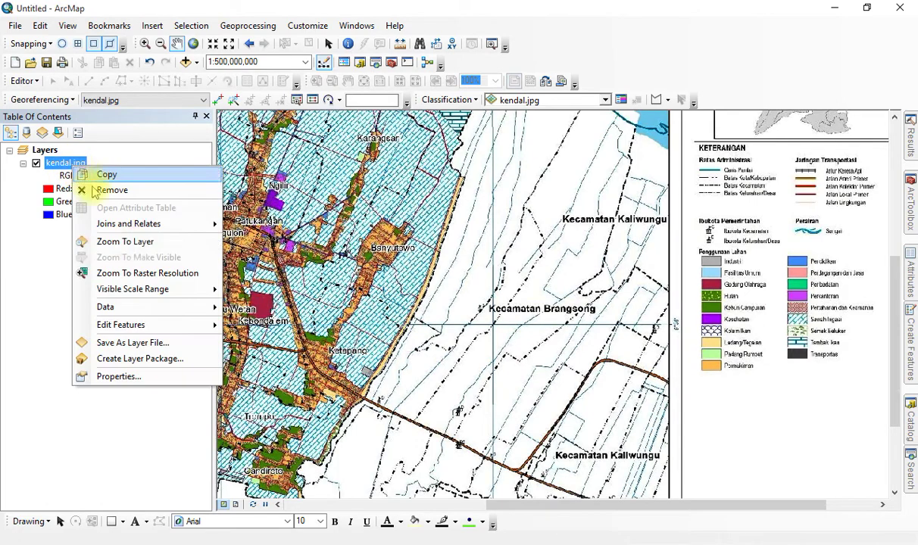
left_click(129, 242)
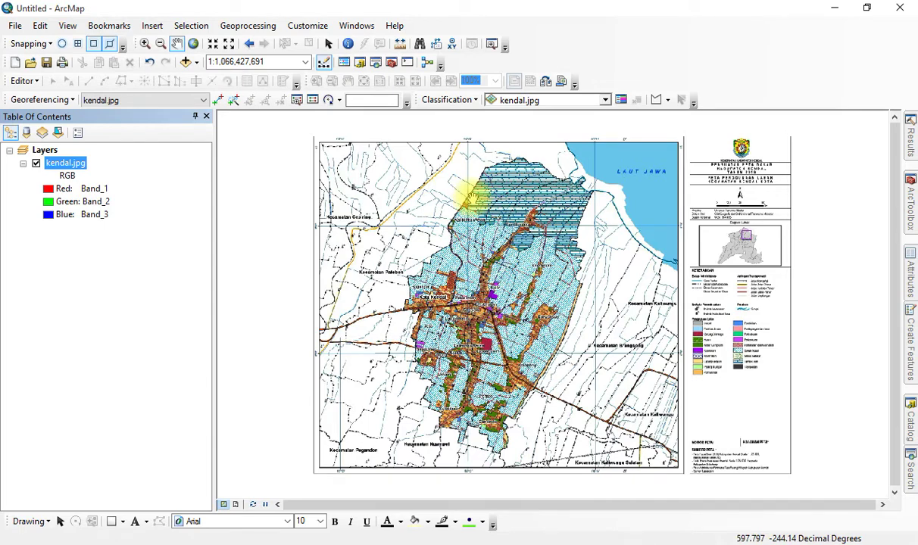
Step: Examine the longitude and latitude labels and their grid line crossing near Kecamatan Cepiring in the map's northwest corner
scroll(334, 198, "down", 4)
left_click_drag(406, 176, 400, 271)
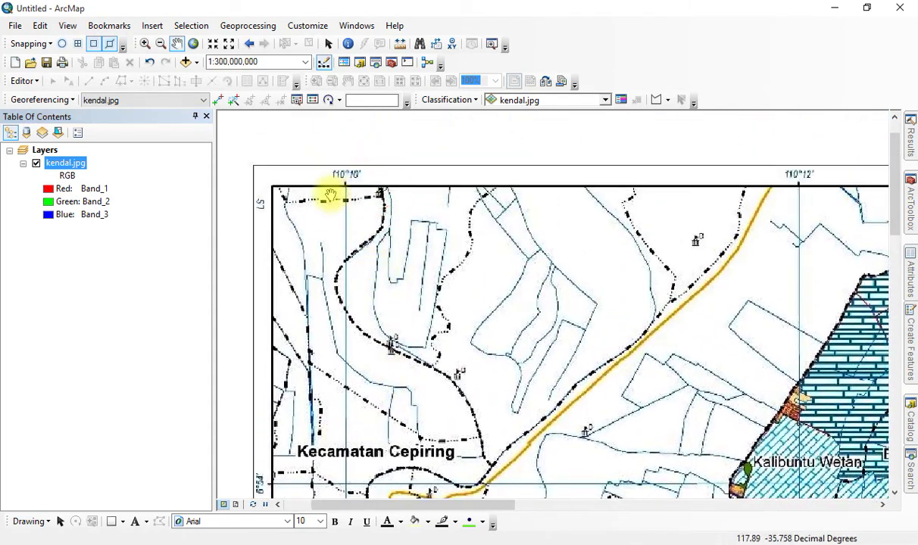
left_click_drag(349, 304, 352, 282)
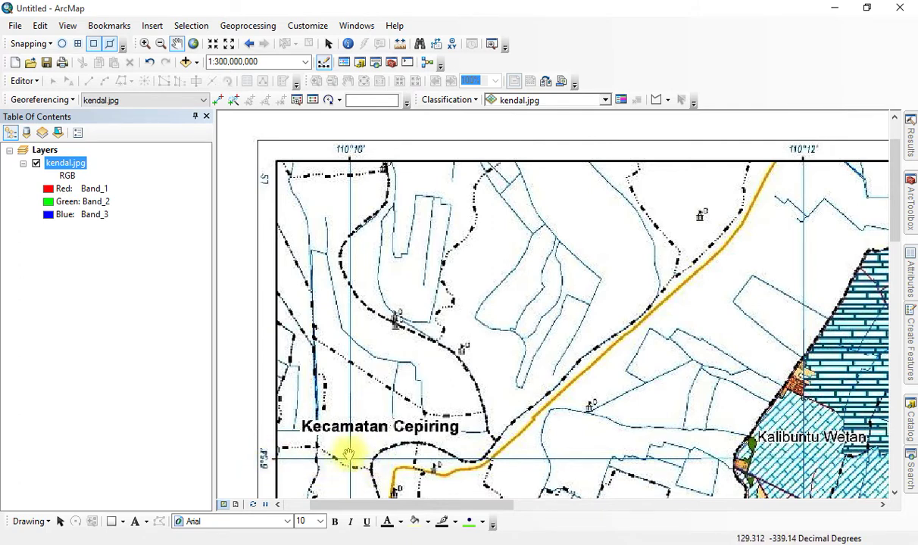
scroll(353, 459, "up", 2)
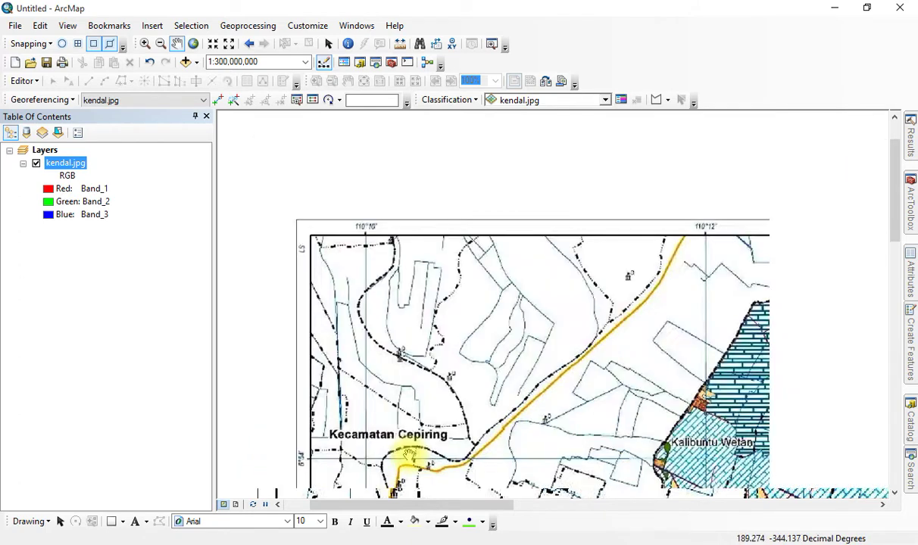
left_click_drag(436, 443, 399, 323)
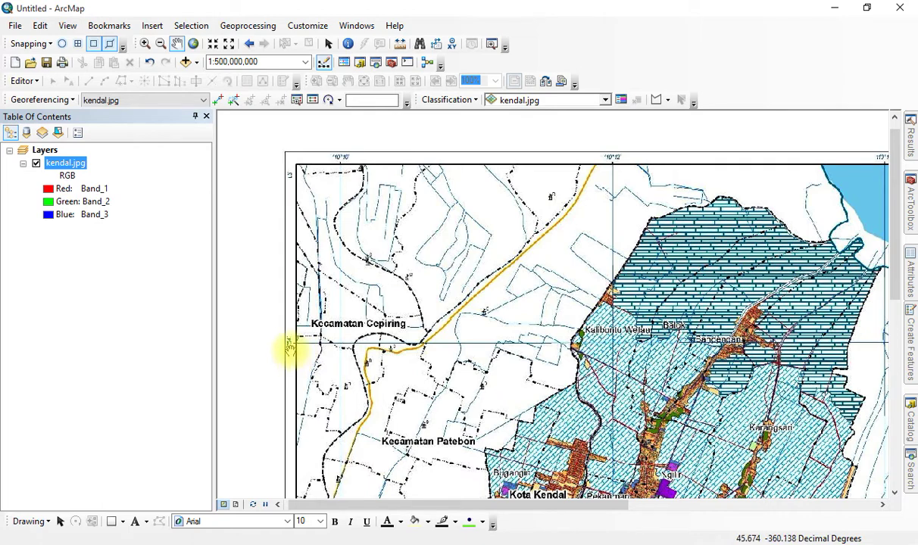
Step: Return to the kendal.jpg layer's full extent and examine the grid line crossings and labels at the map's northwest, northeast, southeast and southwest corners
left_click_drag(575, 343, 510, 267)
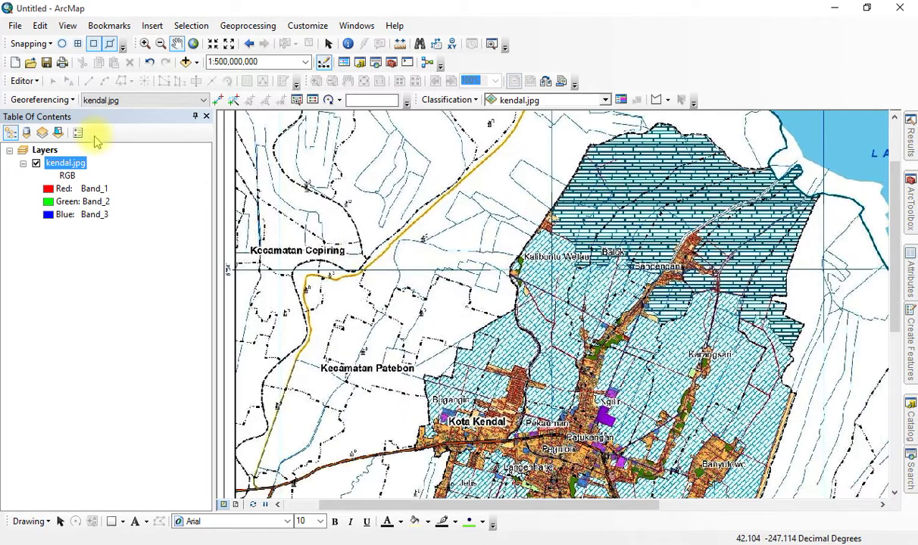
right_click(69, 164)
left_click(123, 234)
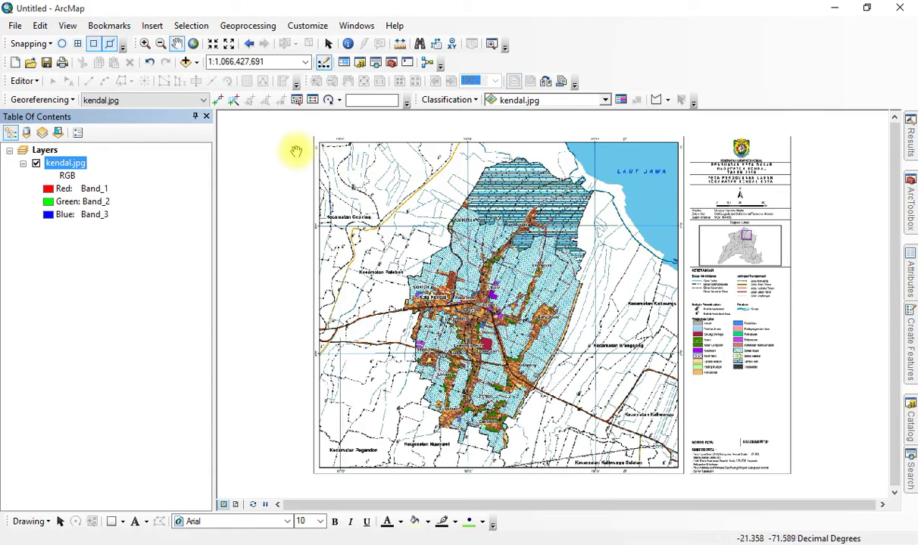
scroll(315, 239, "up", 3)
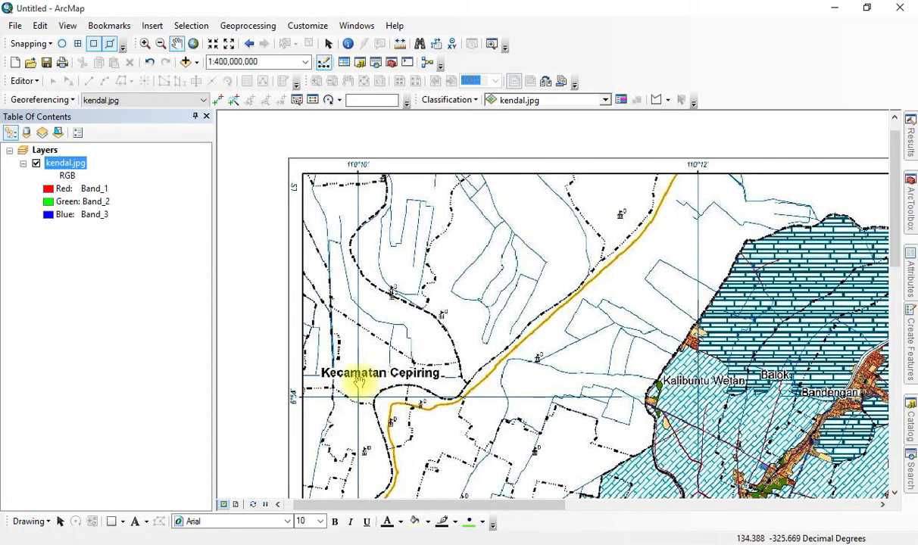
left_click_drag(637, 349, 399, 322)
left_click_drag(746, 362, 531, 378)
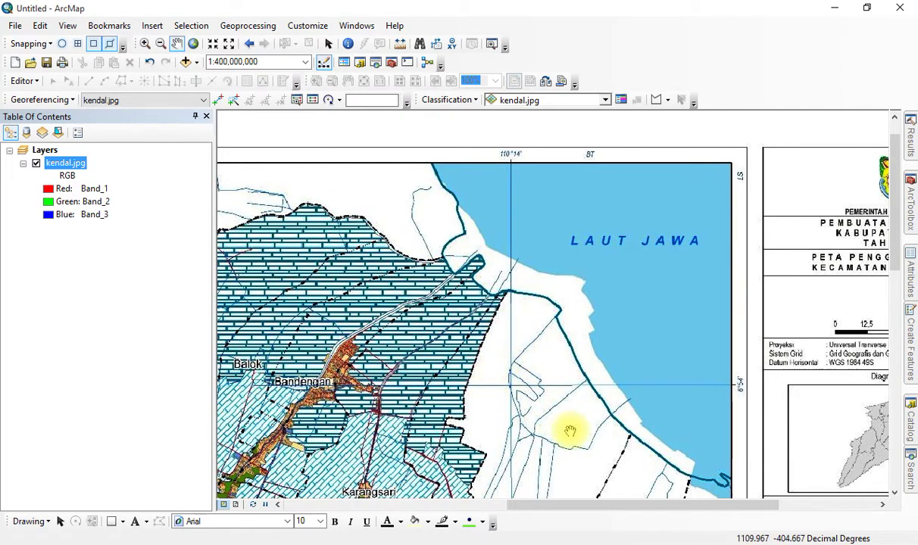
left_click_drag(539, 409, 503, 215)
left_click_drag(511, 343, 543, 200)
left_click_drag(525, 309, 537, 328)
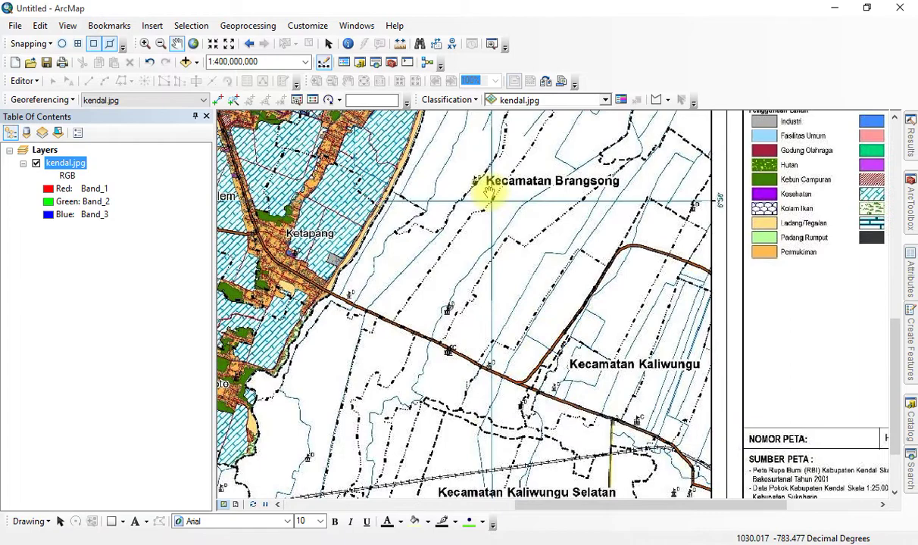
left_click_drag(378, 287, 732, 276)
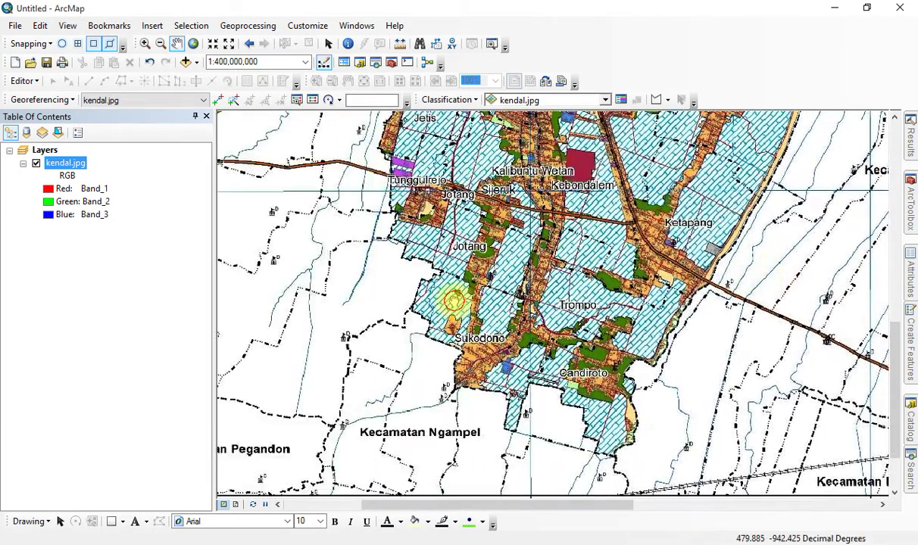
left_click_drag(453, 302, 561, 297)
left_click_drag(412, 285, 491, 305)
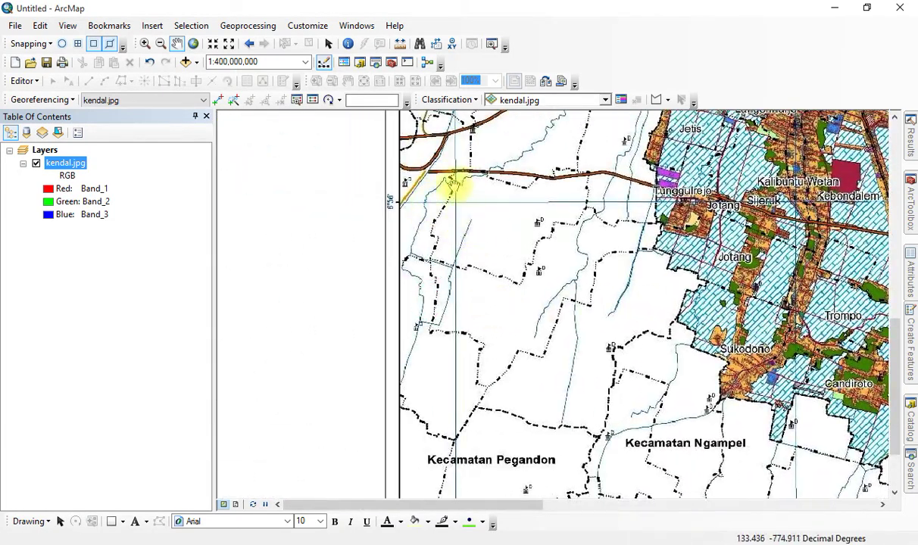
scroll(538, 244, "down", 1)
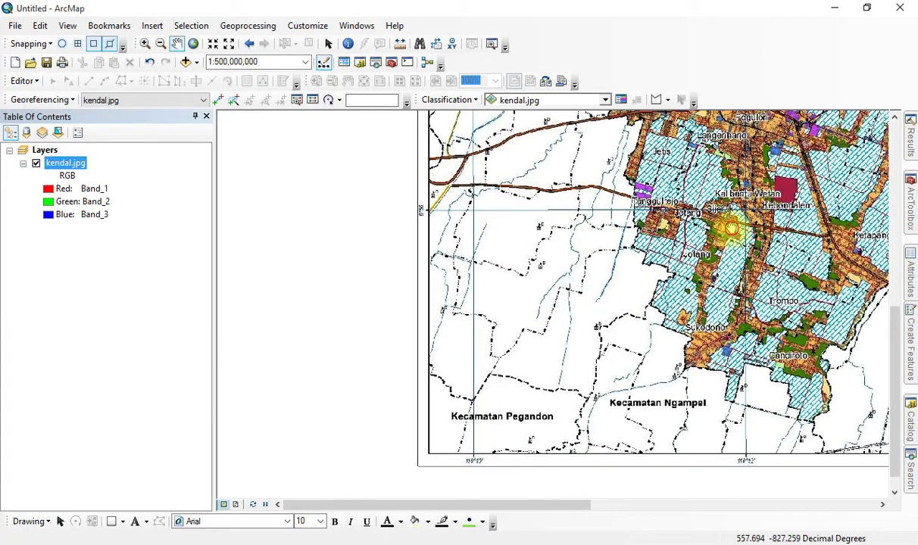
Step: Examine the longitude and latitude labels with their BT and LS markings around the Laut Jawa corner, and return to the layer's full extent
left_click_drag(731, 230, 490, 381)
left_click_drag(638, 260, 540, 372)
left_click_drag(641, 287, 566, 364)
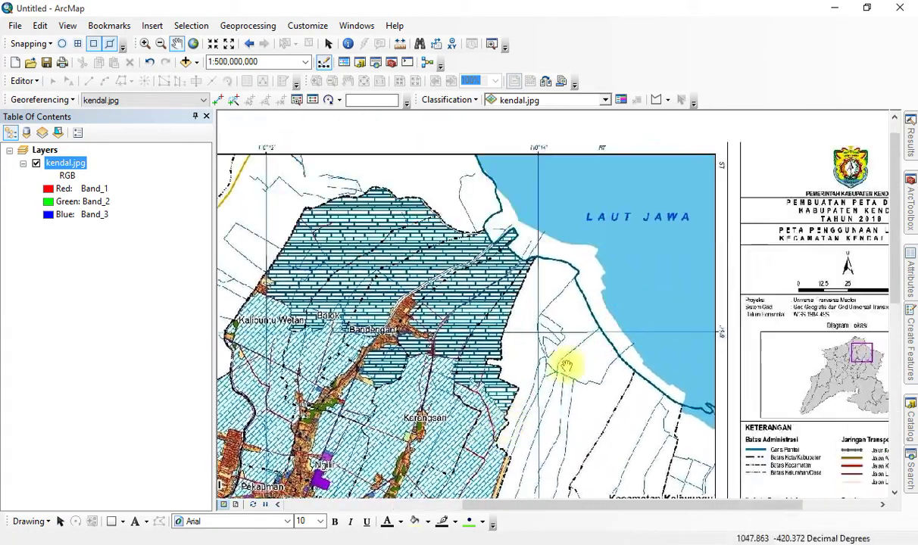
left_click_drag(717, 205, 636, 252)
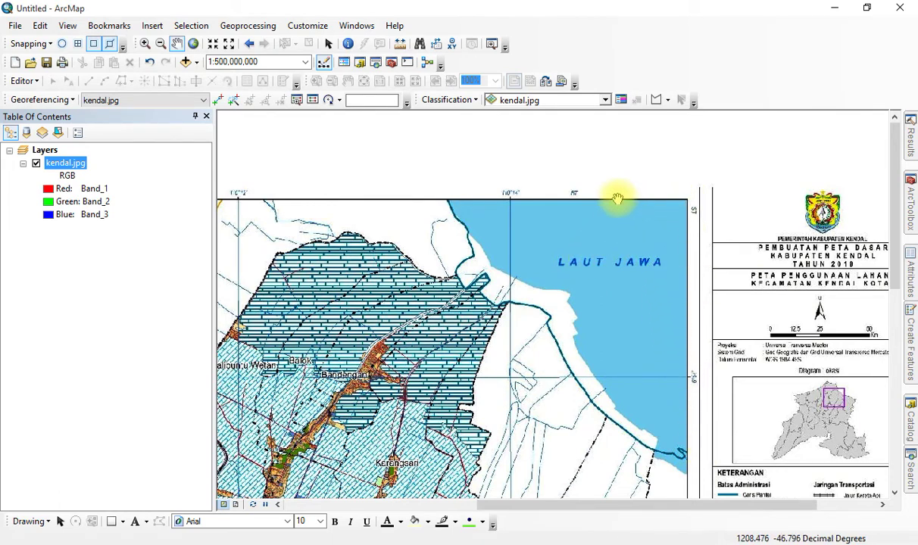
left_click_drag(364, 256, 641, 277)
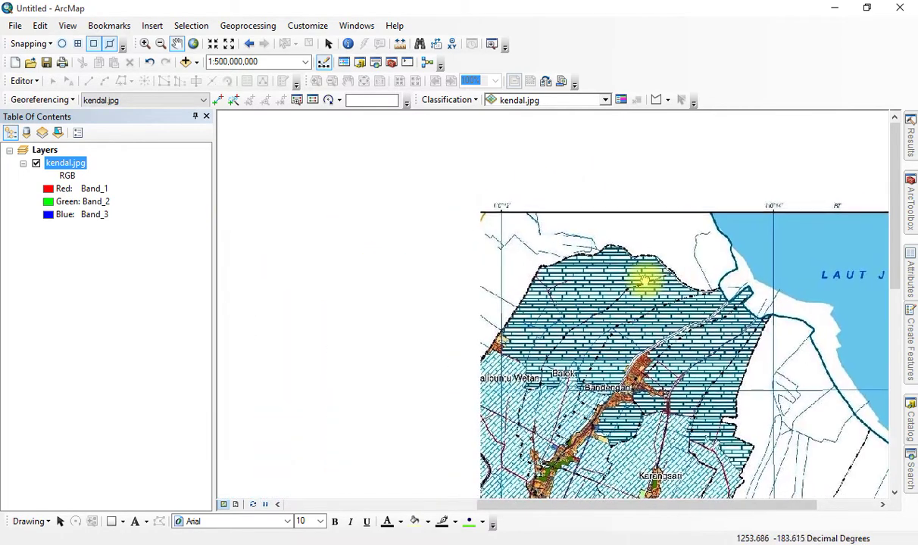
left_click_drag(420, 247, 360, 213)
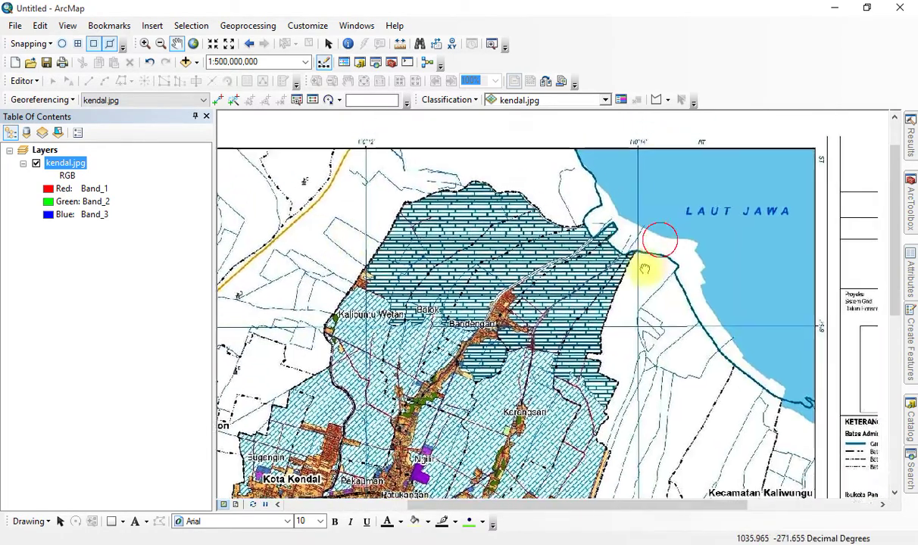
left_click_drag(652, 242, 627, 290)
scroll(626, 290, "up", 1)
scroll(621, 290, "down", 1)
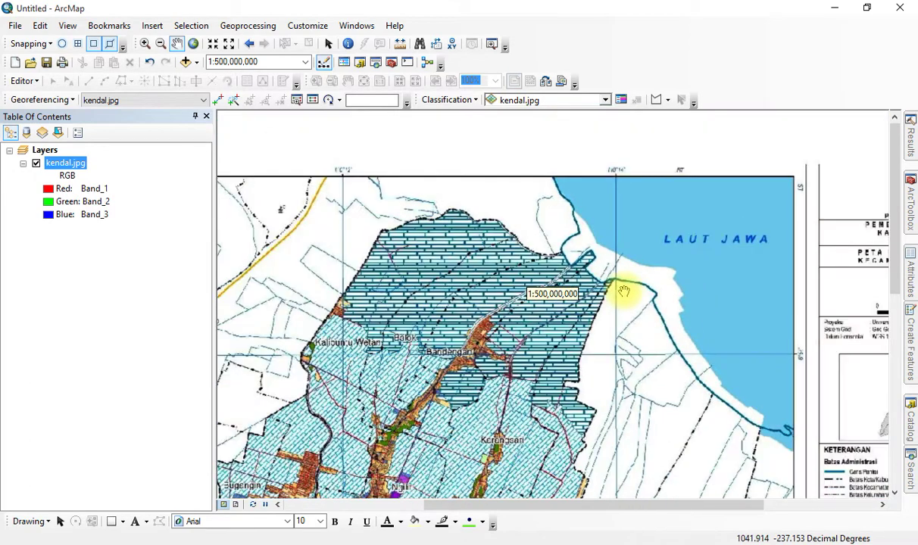
right_click(72, 164)
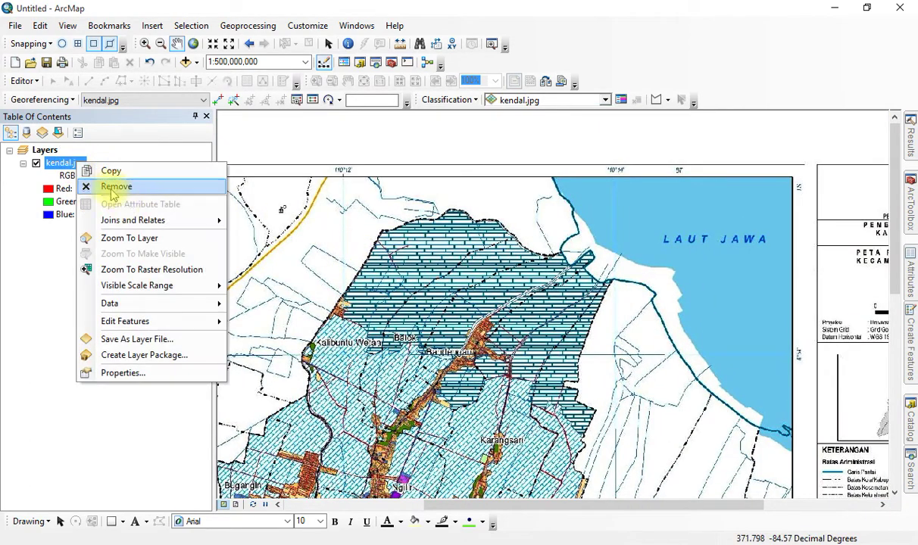
left_click(136, 240)
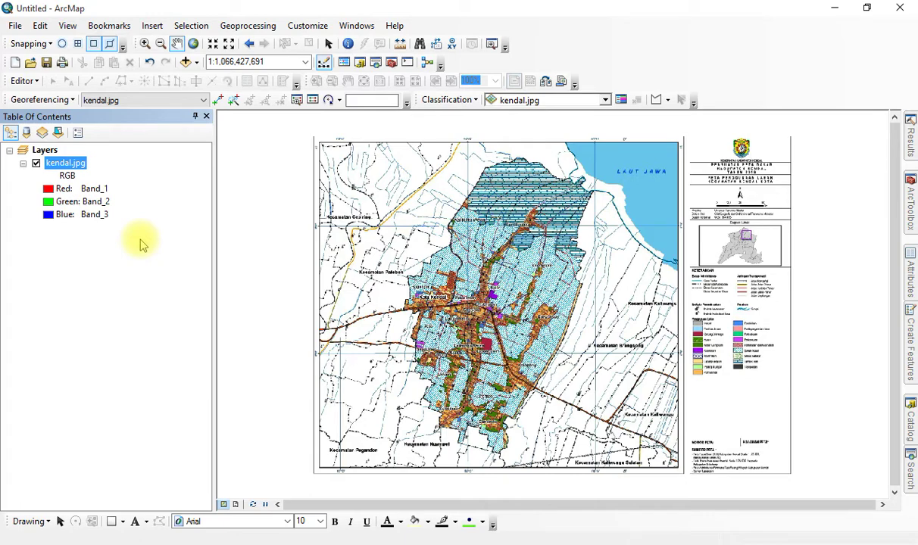
Step: Place the first georeferencing control point exactly on the 110°10' and 6°54' grid line crossing near Kecamatan Cepiring
scroll(361, 168, "up", 3)
left_click_drag(361, 168, 424, 225)
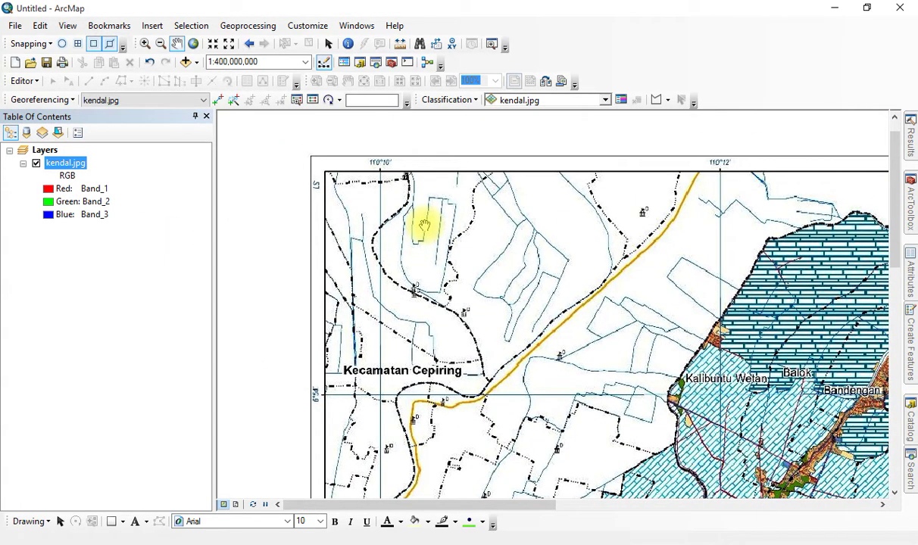
left_click(217, 103)
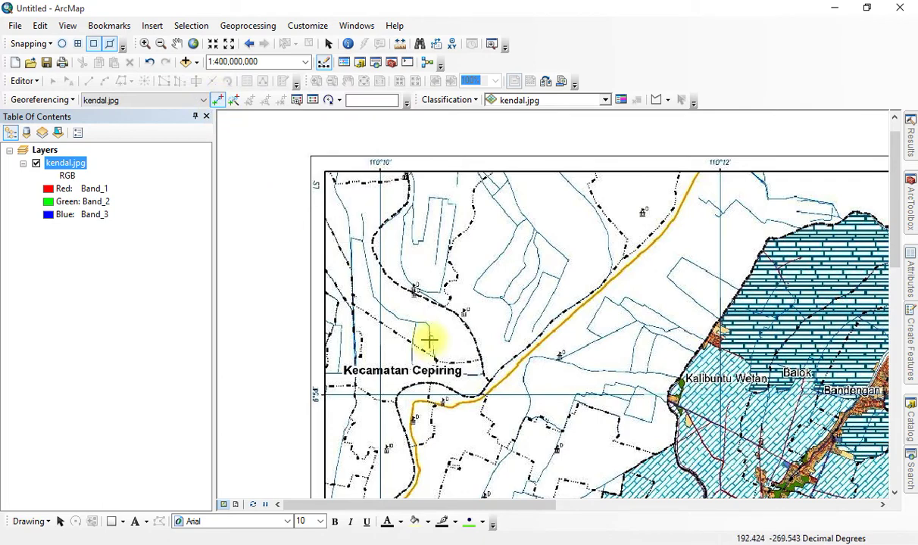
scroll(383, 390, "down", 5)
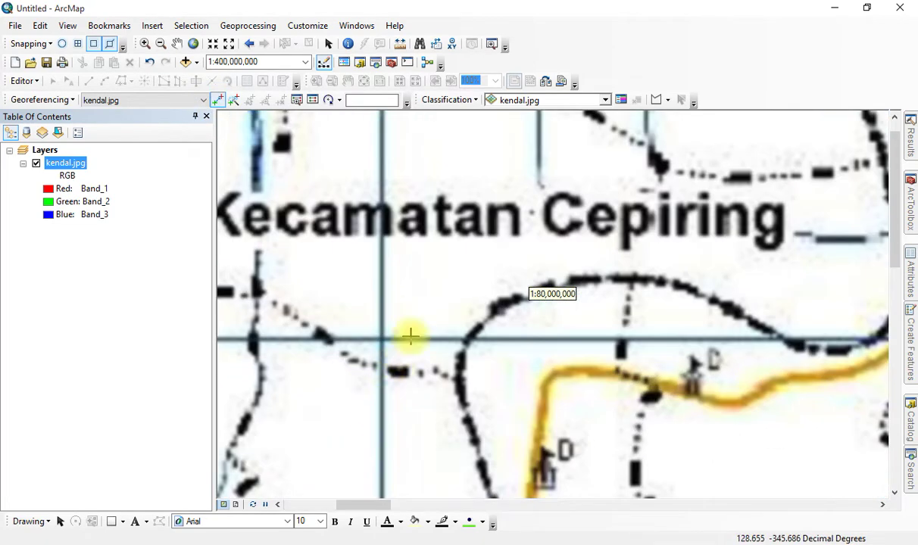
scroll(408, 262, "up", 5)
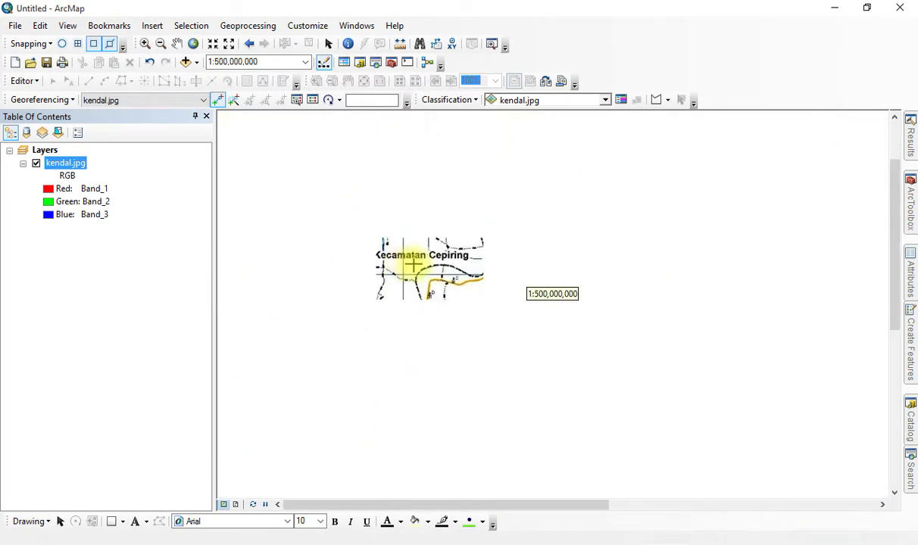
left_click_drag(601, 266, 512, 322)
left_click_drag(608, 301, 520, 309)
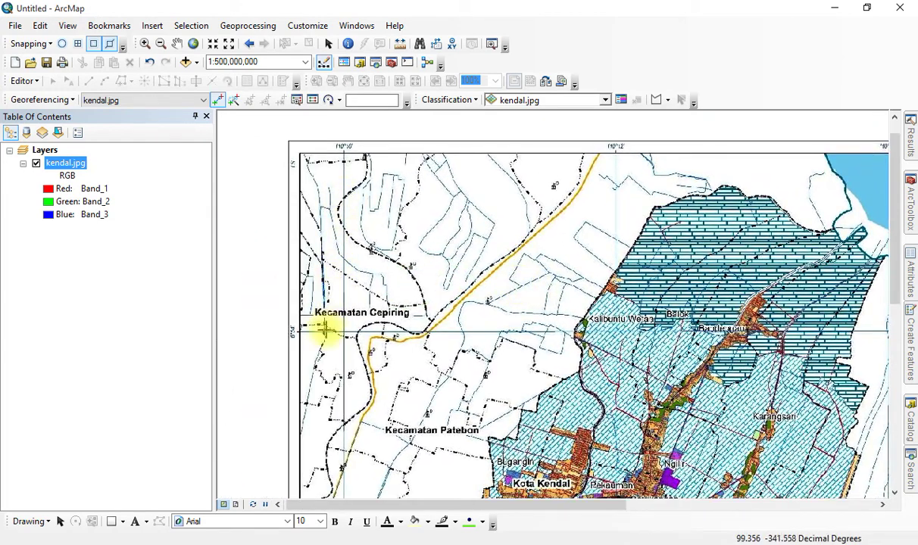
scroll(338, 331, "down", 4)
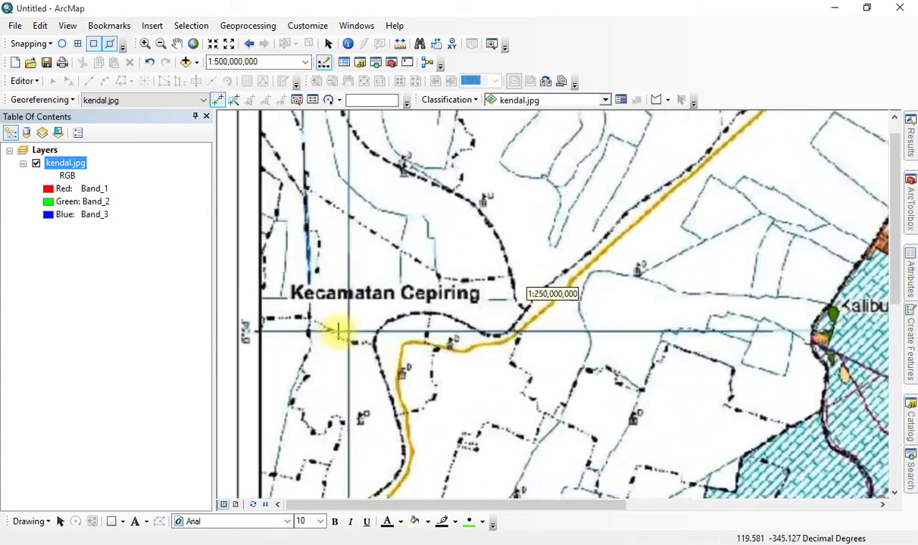
scroll(345, 331, "down", 2)
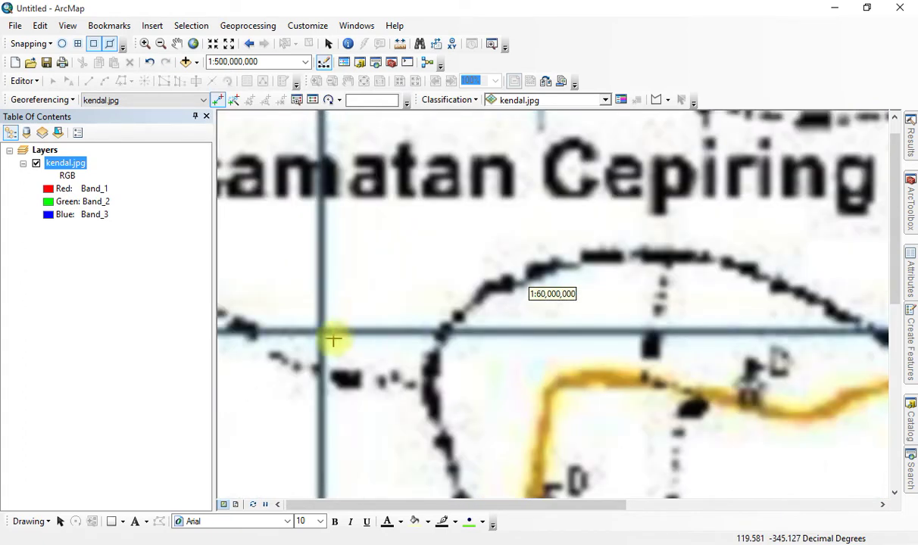
scroll(431, 304, "down", 5)
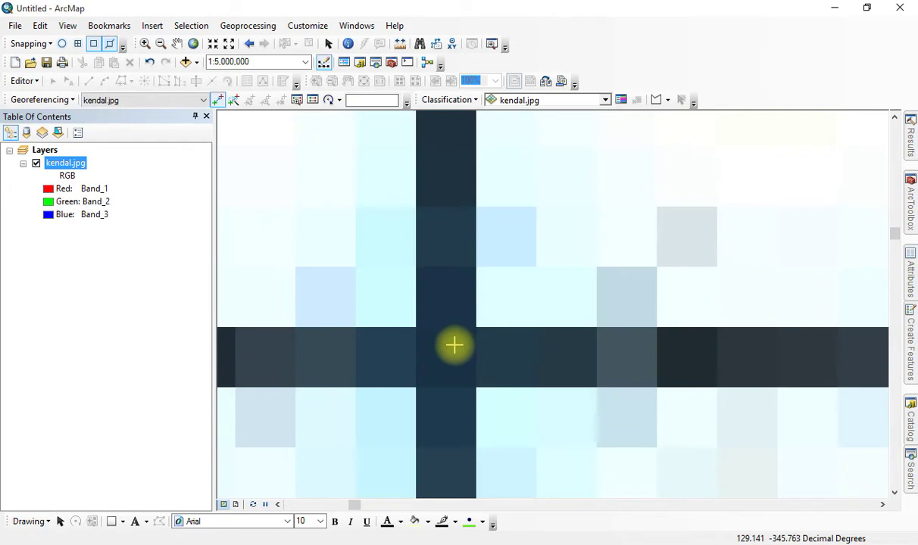
left_click_drag(454, 342, 497, 261)
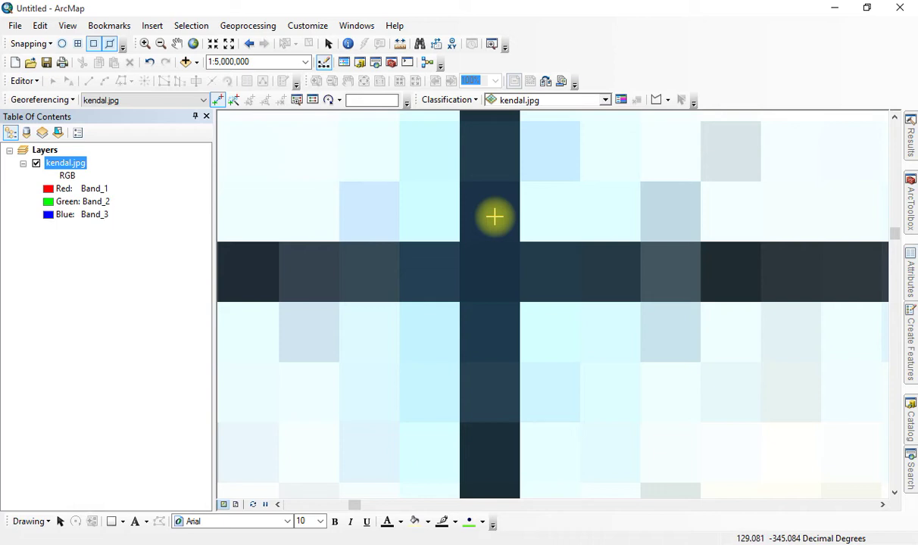
left_click(487, 267)
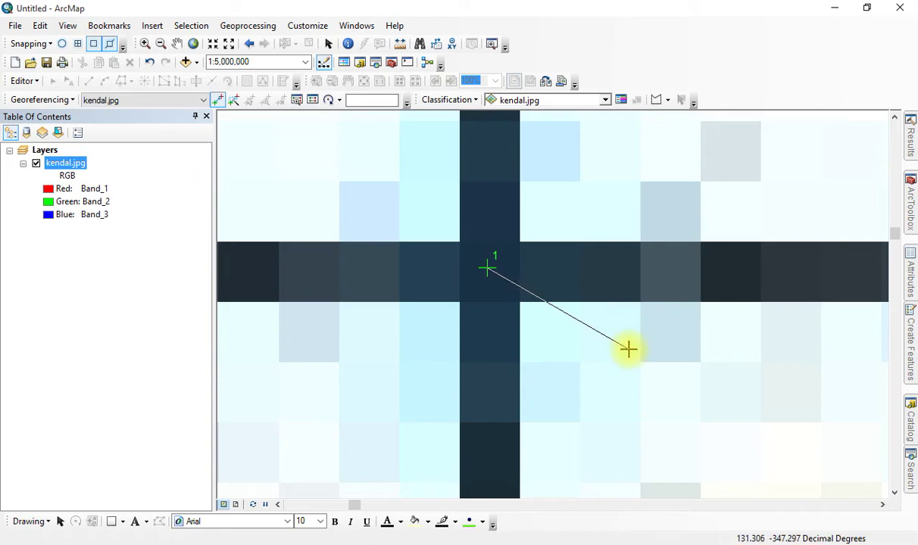
Step: Open the DMS longitude and latitude entry for the first control point, keeping the map's edge coordinate labels in view beside it
scroll(627, 342, "down", 5)
scroll(628, 341, "down", 4)
scroll(633, 339, "up", 2)
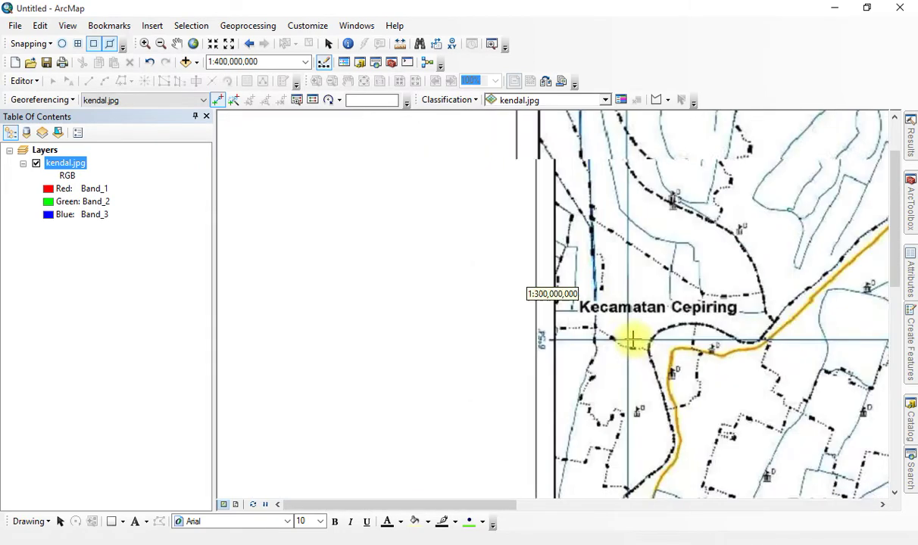
left_click_drag(686, 211, 450, 317)
scroll(563, 326, "down", 1)
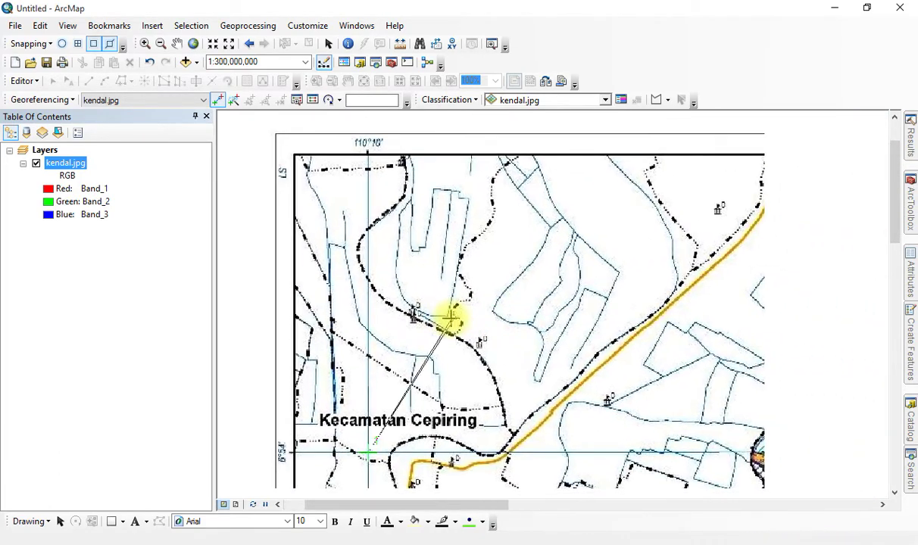
right_click(494, 277)
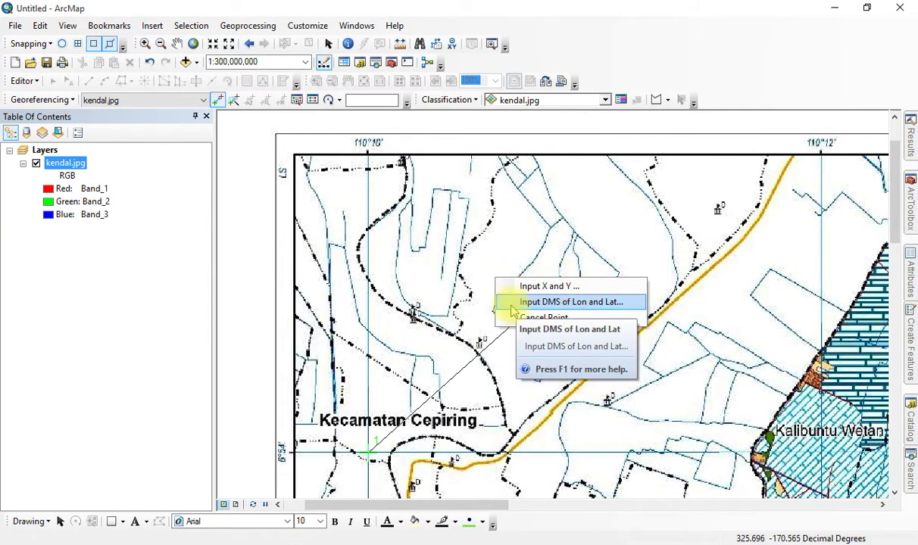
left_click(595, 304)
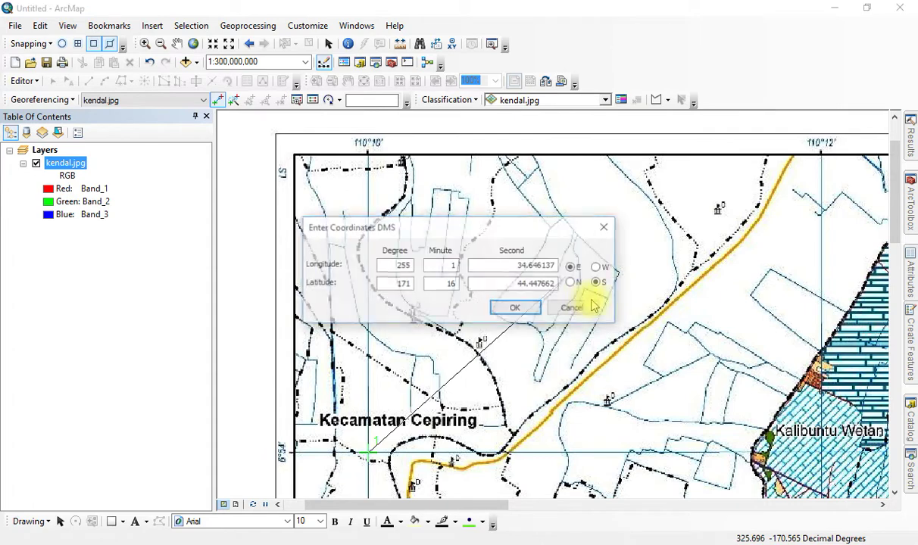
left_click_drag(461, 240, 606, 266)
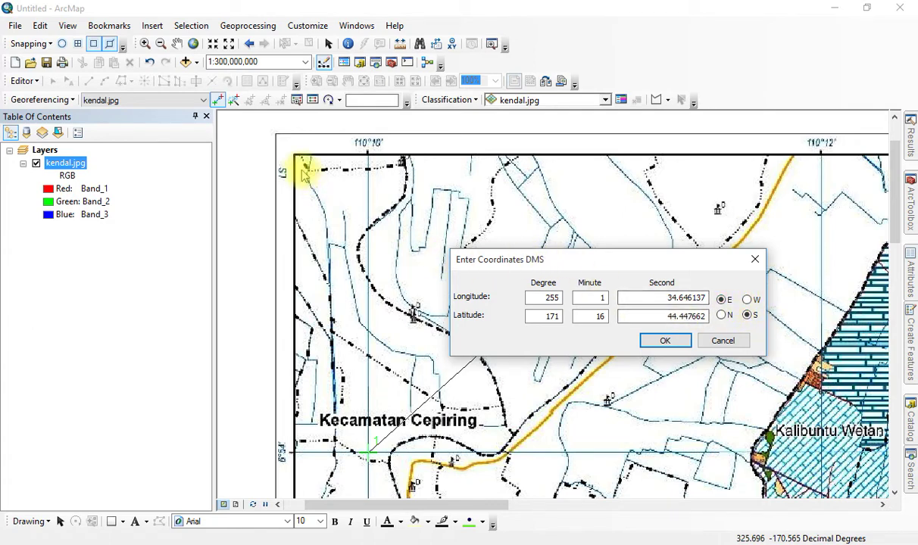
Step: Set the first control point's longitude to 110 degrees, 10 minutes, 0 seconds East
double_click(545, 297)
type("11")
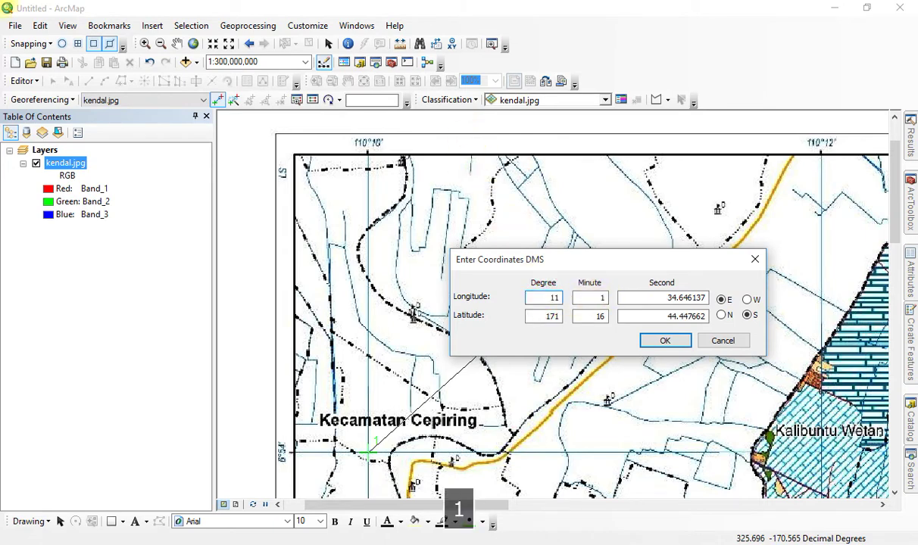
type("0")
double_click(597, 298)
type("10")
double_click(667, 298)
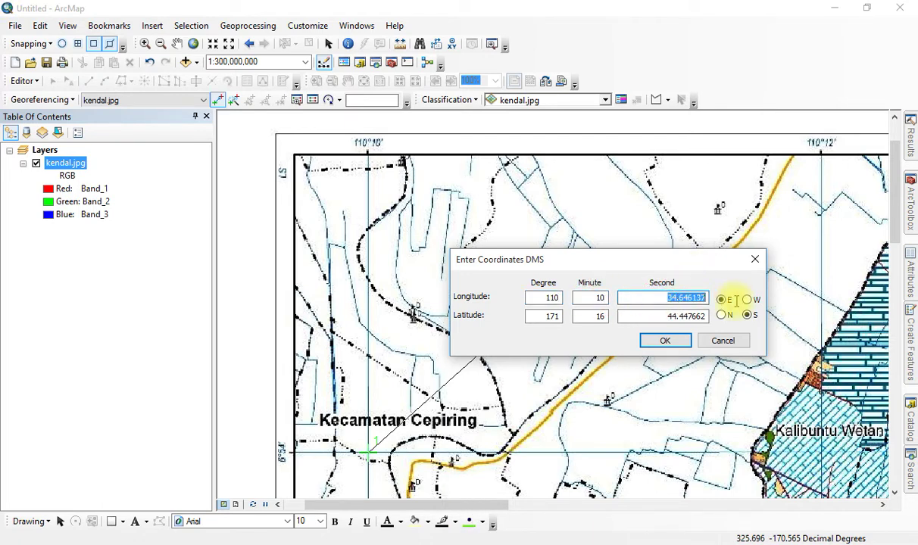
type("0")
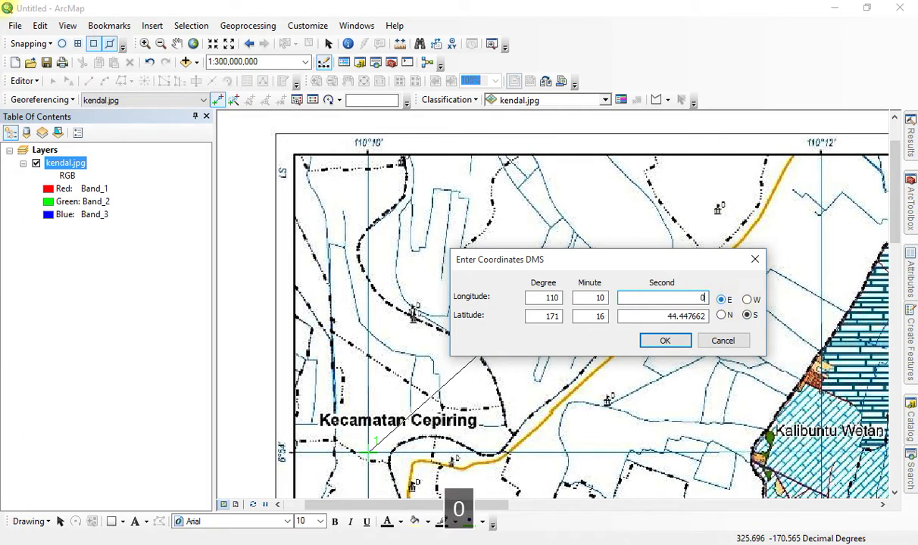
Step: Set the first control point's latitude to 6 degrees, 54 minutes, 0 seconds South and accept the coordinates
double_click(539, 317)
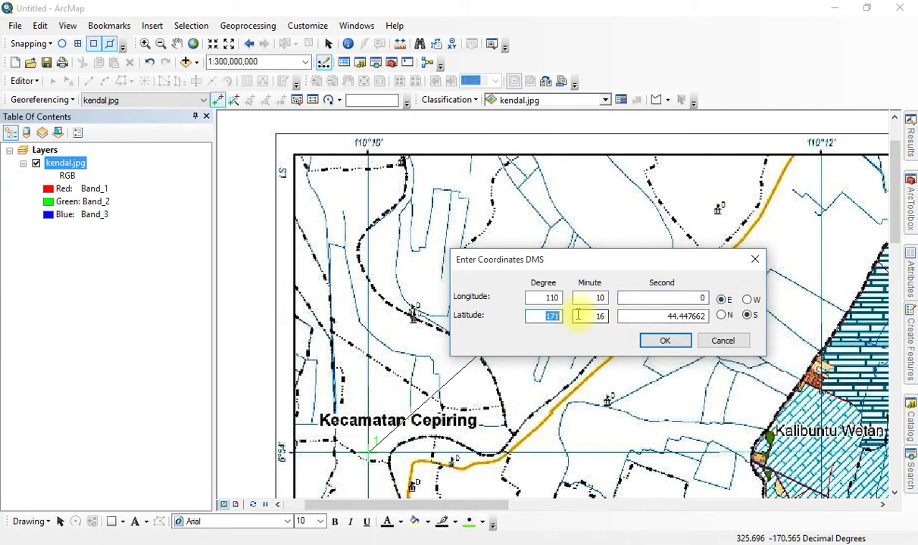
type("6")
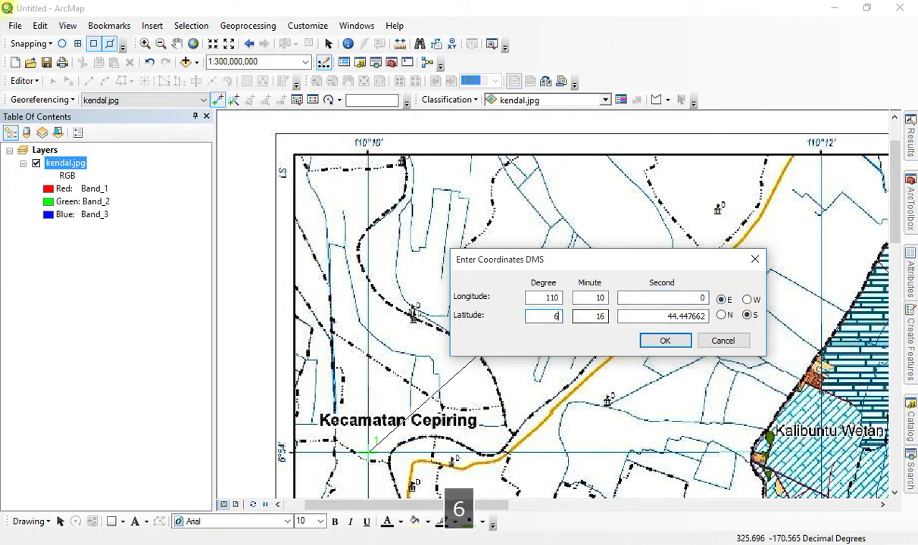
double_click(594, 316)
type("54")
double_click(662, 315)
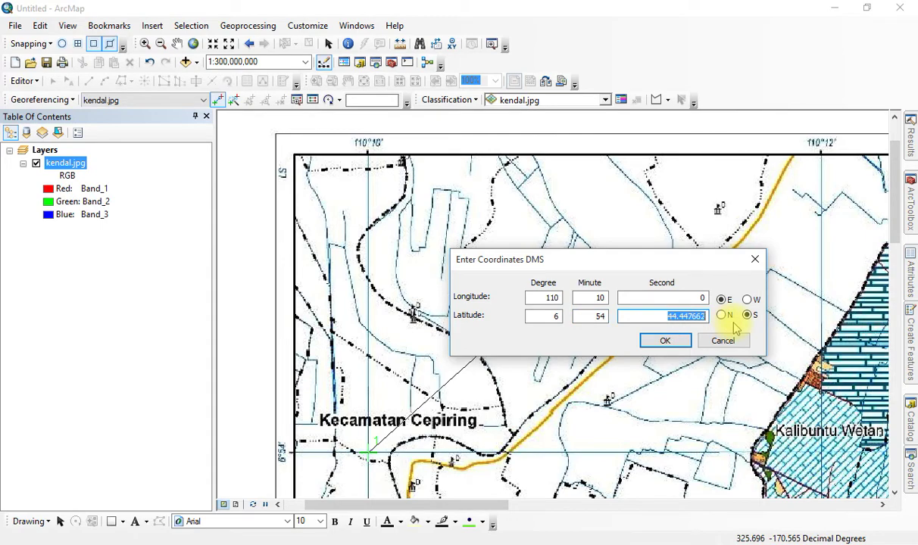
type("0")
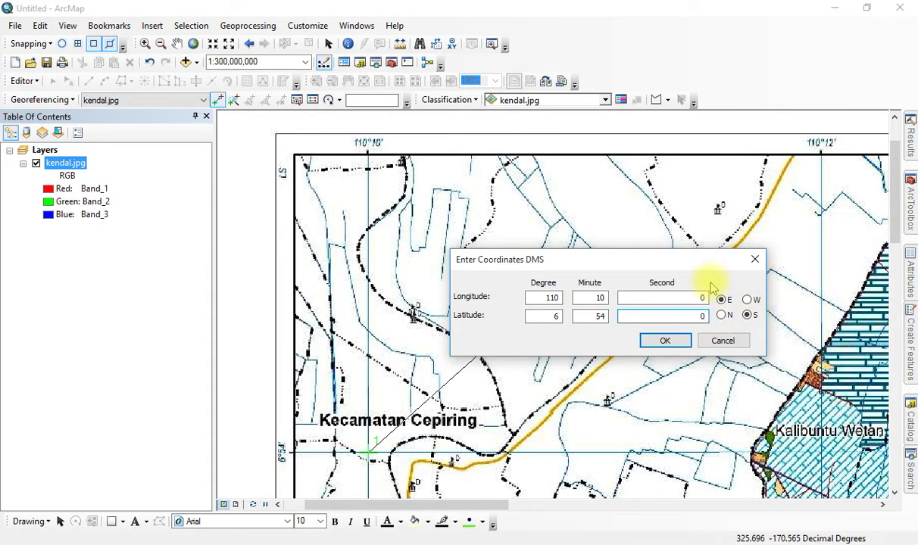
left_click(664, 340)
Step: Place the second georeferencing control point exactly on the 110°14' and 6°54' grid line crossing near the Laut Jawa coast
scroll(609, 329, "down", 2)
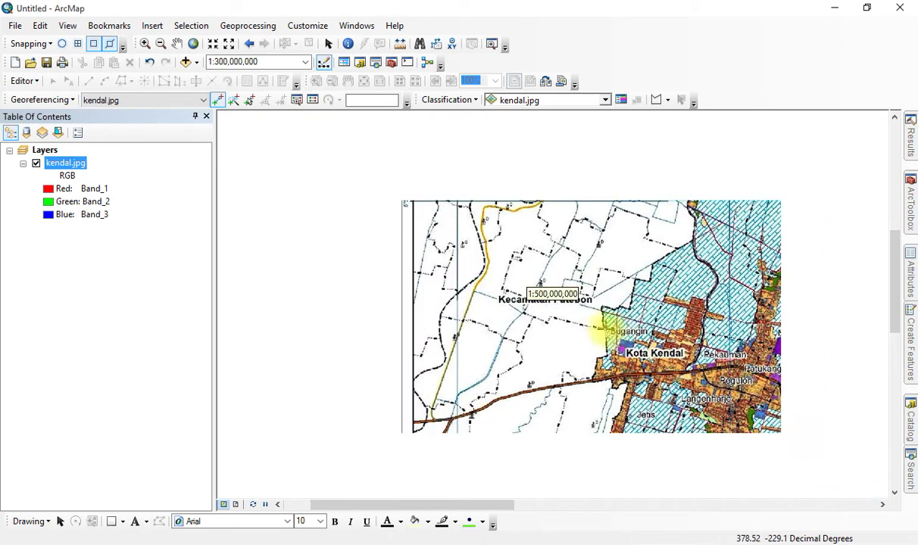
left_click_drag(536, 180, 380, 339)
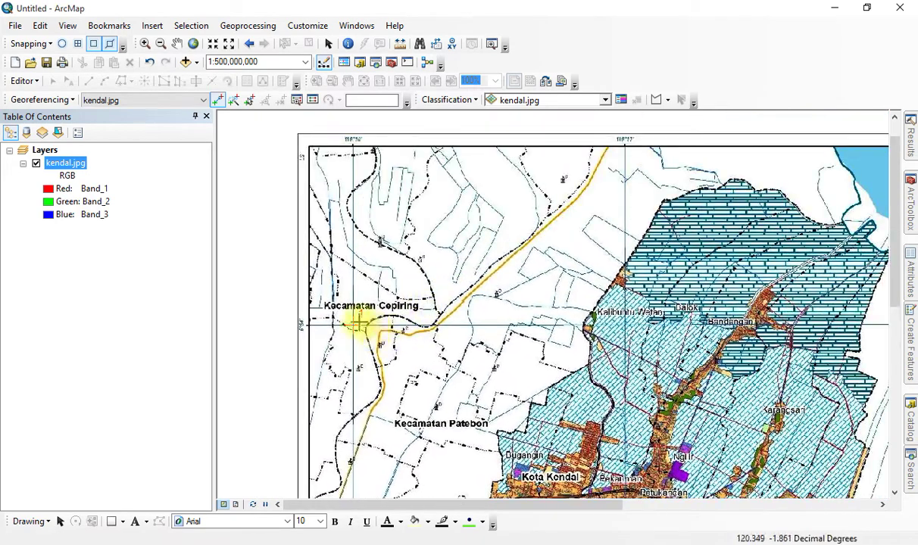
scroll(354, 318, "up", 3)
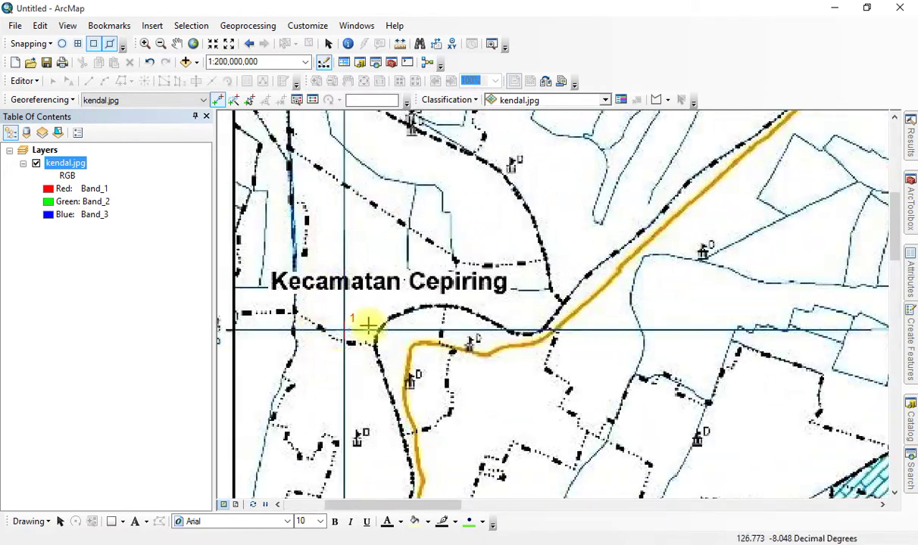
scroll(451, 315, "down", 1)
scroll(449, 317, "down", 3)
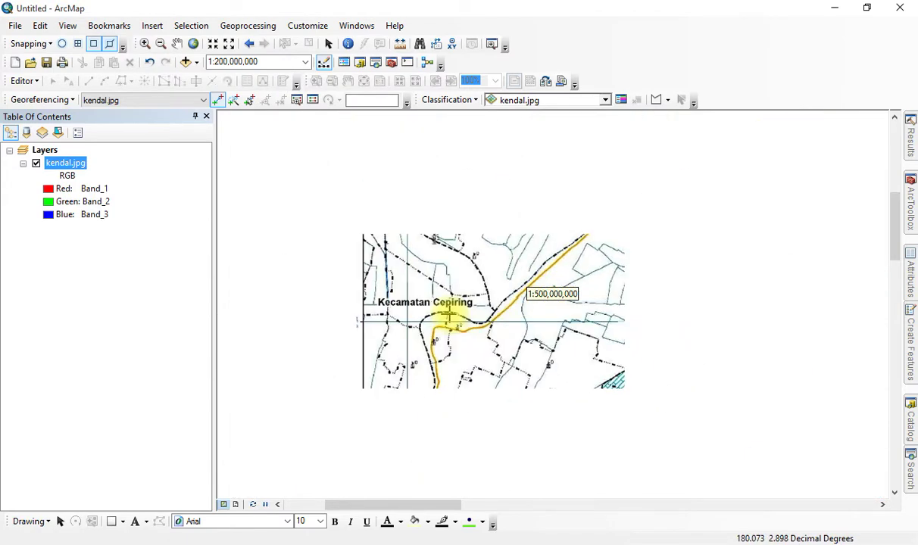
left_click_drag(741, 298, 396, 288)
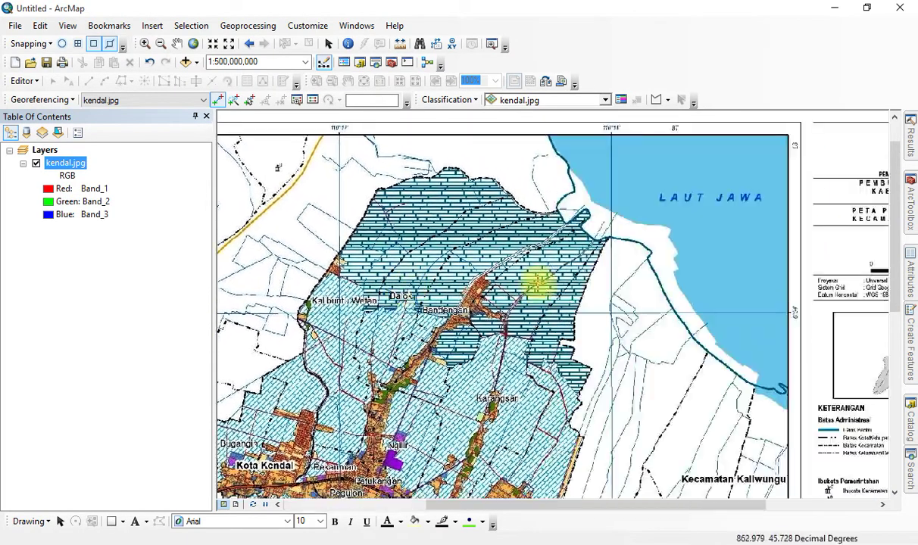
left_click_drag(617, 286, 455, 299)
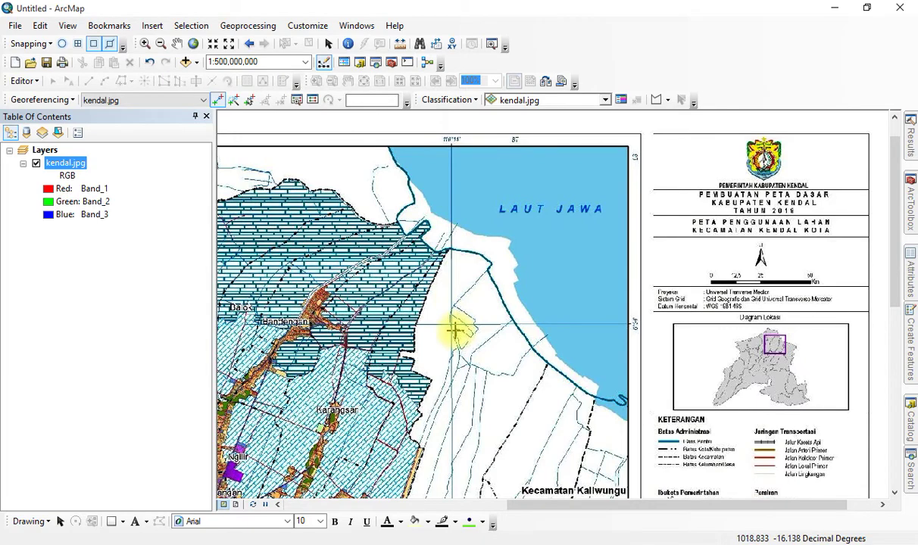
scroll(452, 329, "up", 3)
scroll(453, 329, "up", 3)
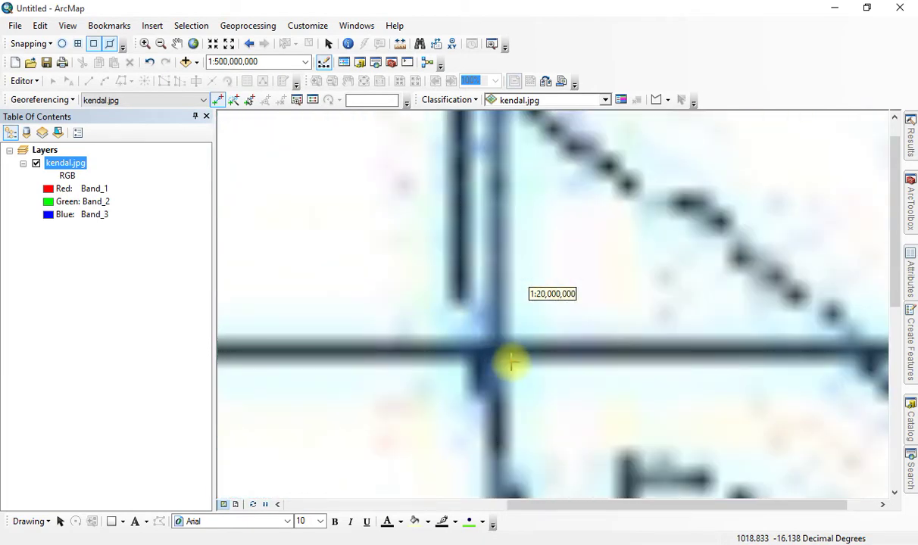
scroll(508, 363, "up", 1)
scroll(513, 366, "up", 2)
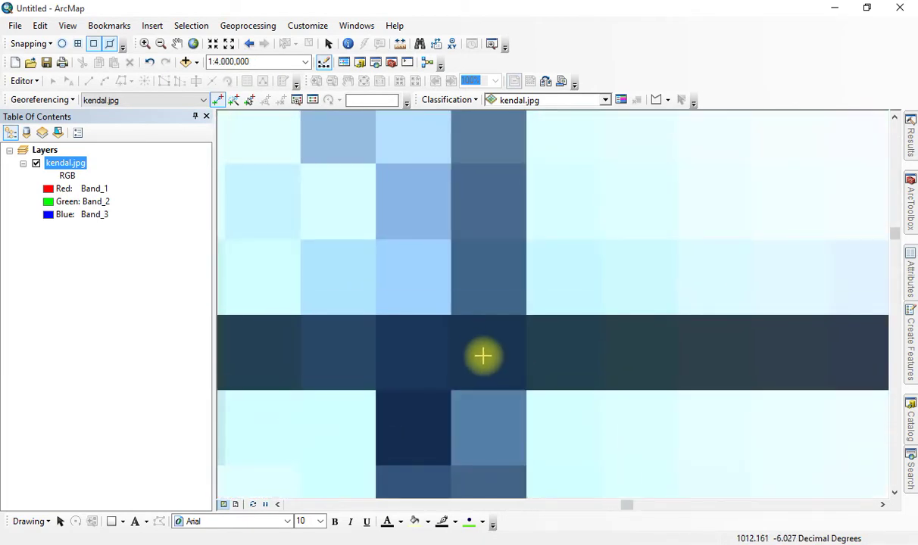
mouse_move(486, 356)
left_mouse_down()
mouse_move(623, 352)
mouse_move(620, 342)
left_mouse_up()
Step: Open the DMS coordinate entry for the second control point beside the map's edge labels, with the latitude hemisphere set to South
left_click_drag(756, 270, 477, 345)
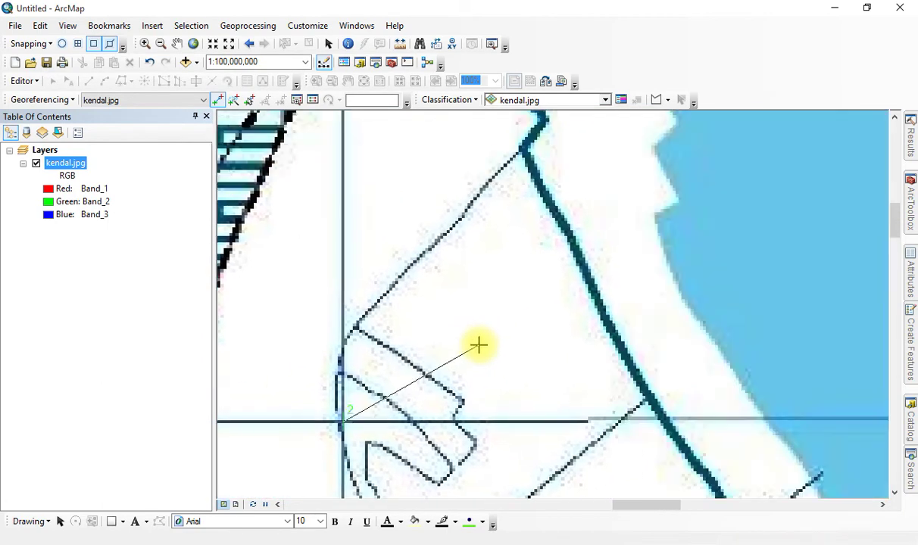
scroll(484, 345, "down", 2)
left_click_drag(557, 291, 469, 364)
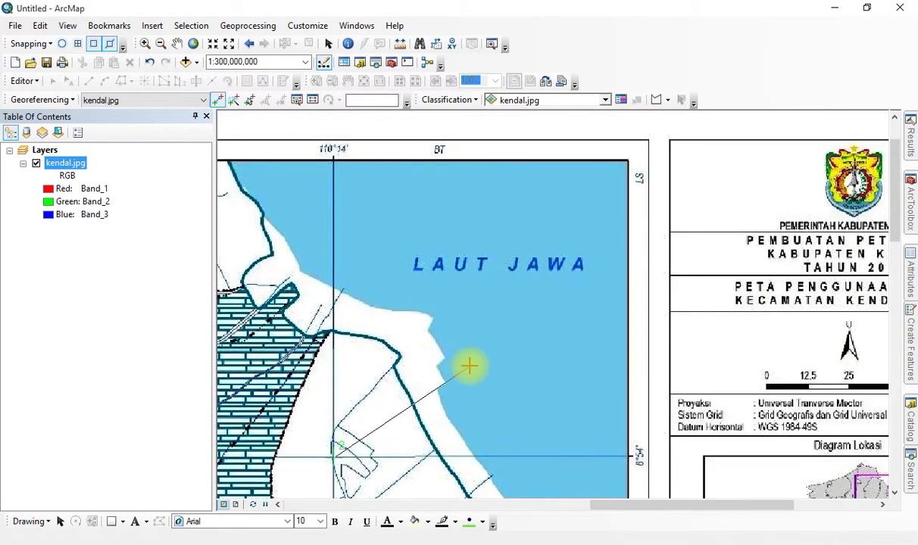
right_click(411, 295)
left_click(470, 316)
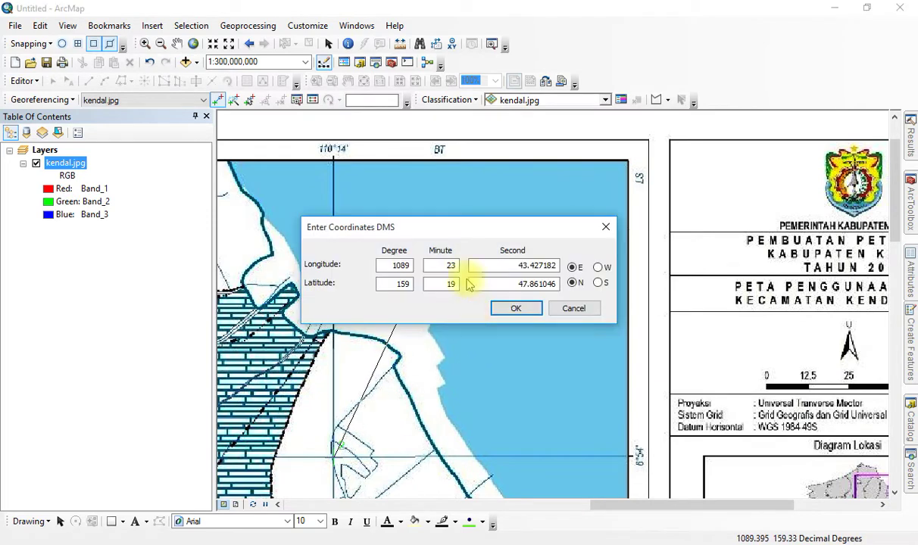
left_click_drag(428, 218, 391, 291)
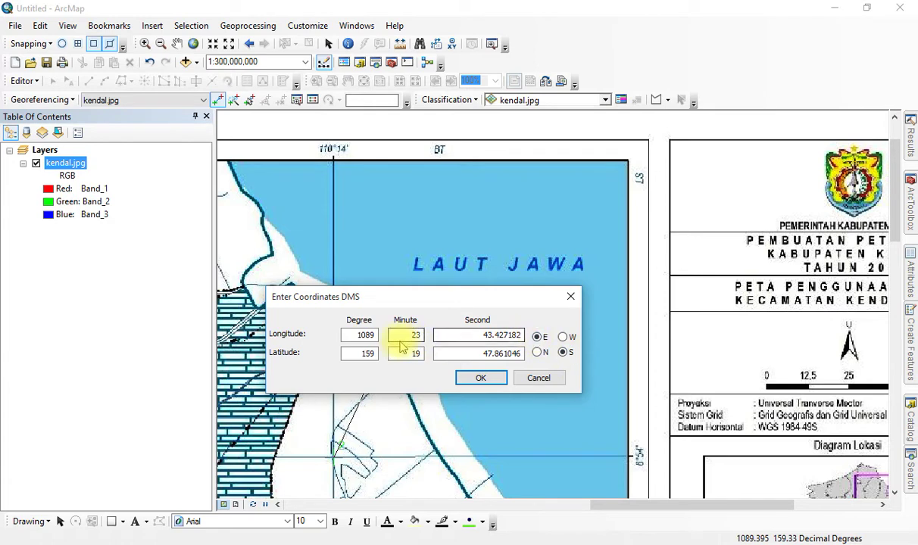
Step: Set the second control point's longitude to 110 degrees, 14 minutes, 0 seconds East
double_click(354, 335)
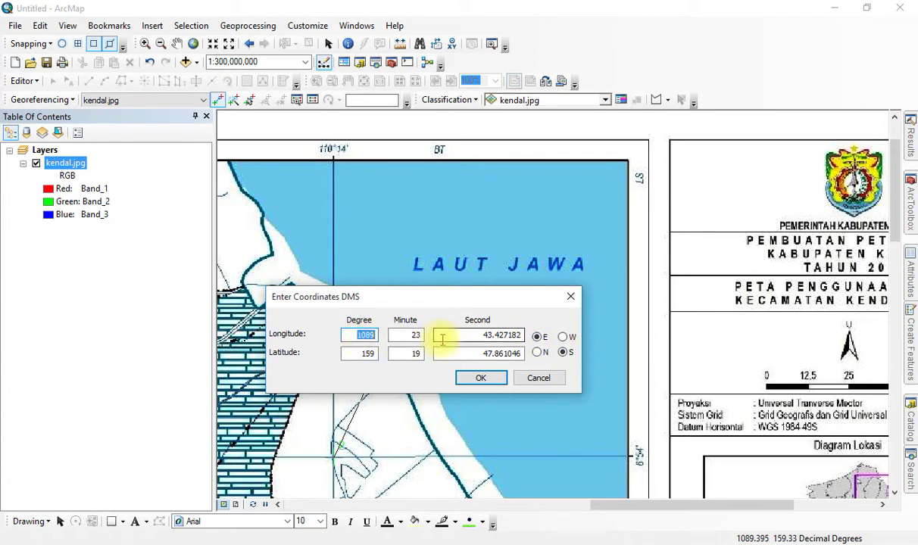
type("1")
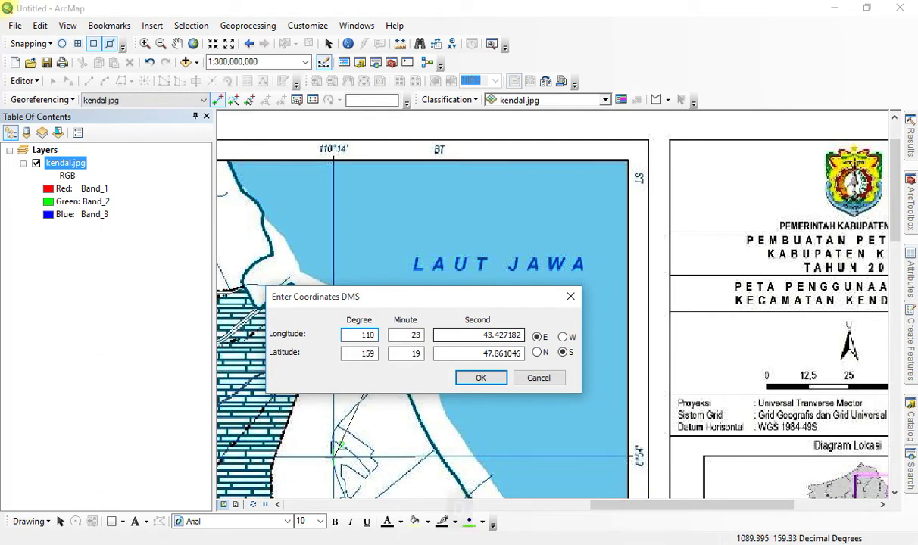
key("Tab")
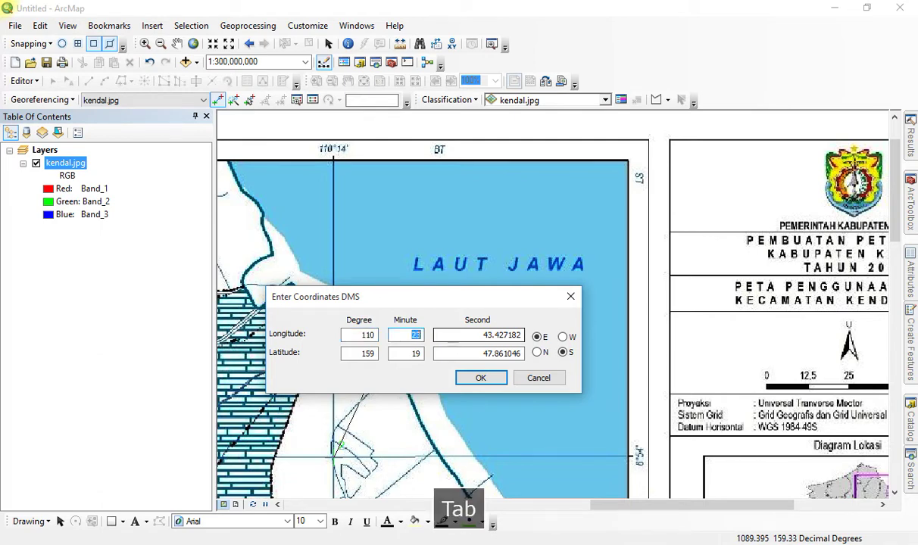
type("14")
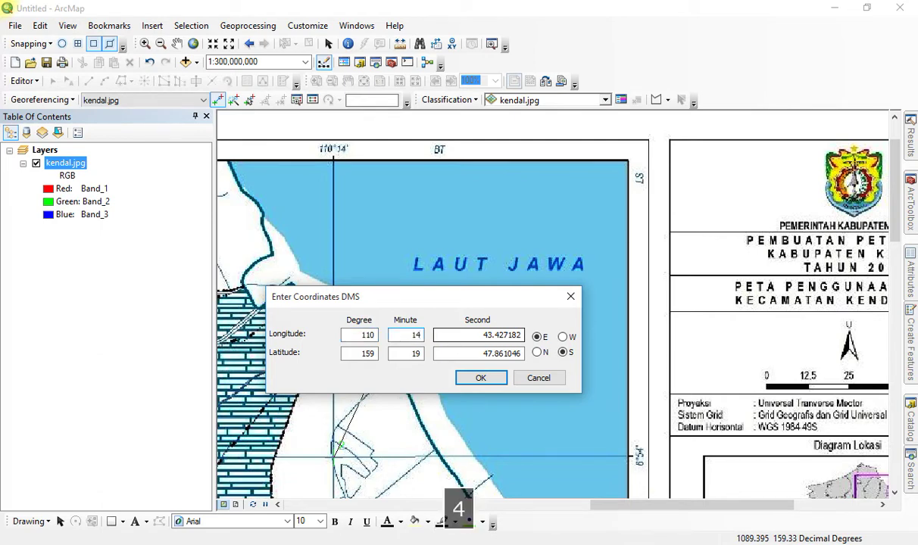
key("Tab")
type("0")
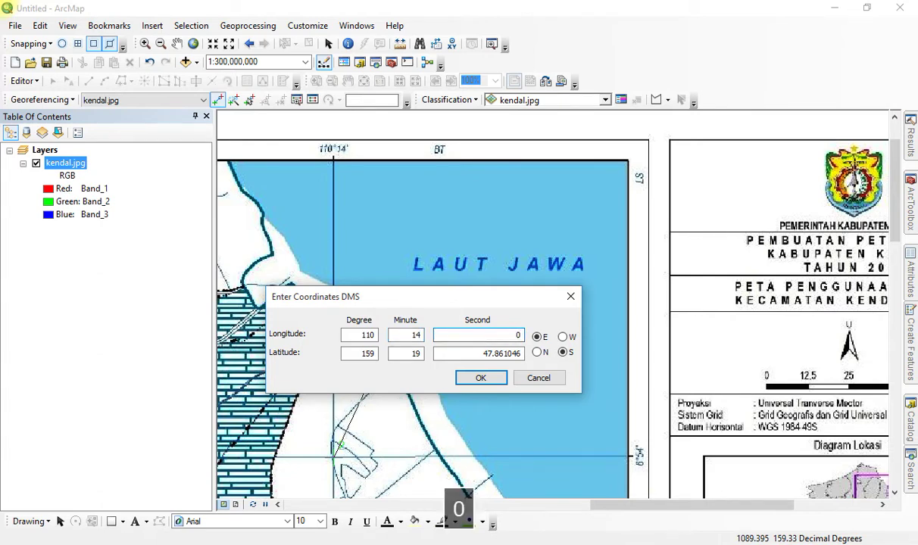
Step: Set the second control point's latitude to 6 degrees, 54 minutes, 0 seconds South and accept the coordinates
double_click(365, 353)
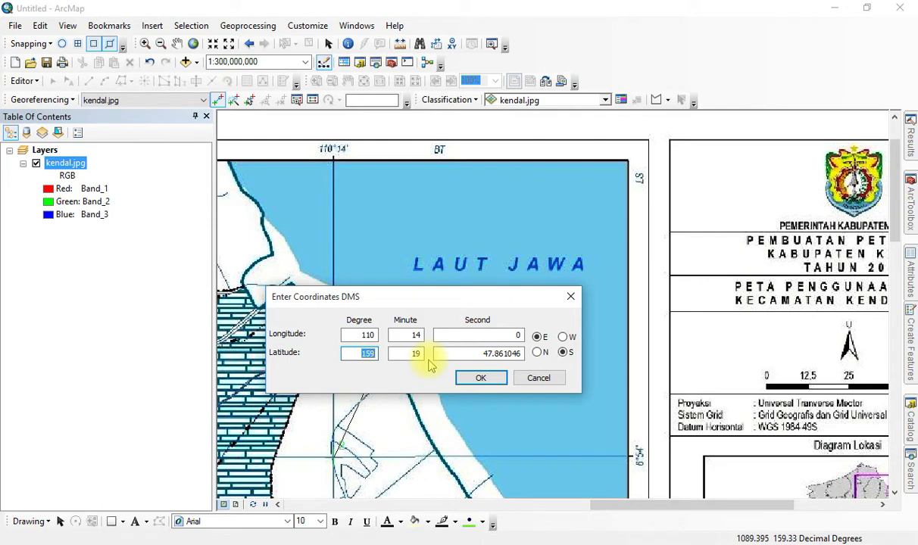
type("6")
key("Tab")
type("54")
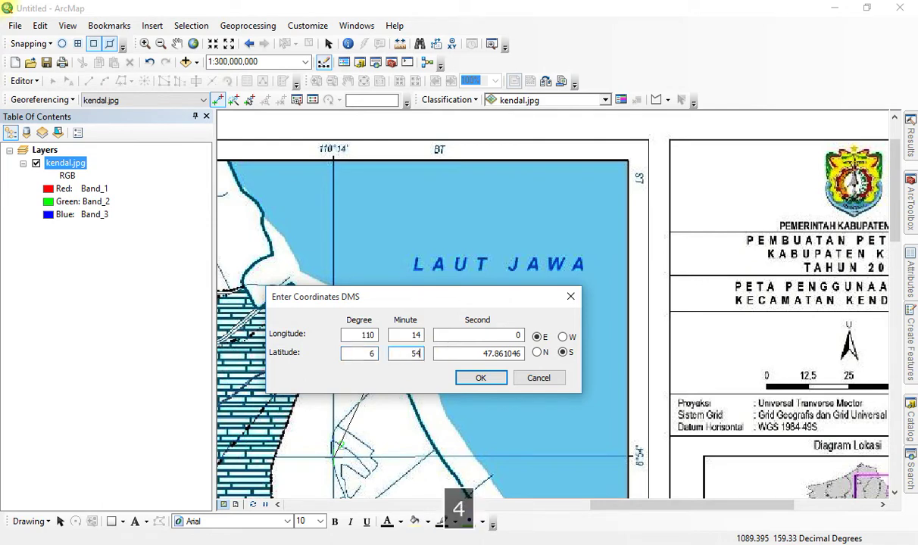
key("Tab")
type("0")
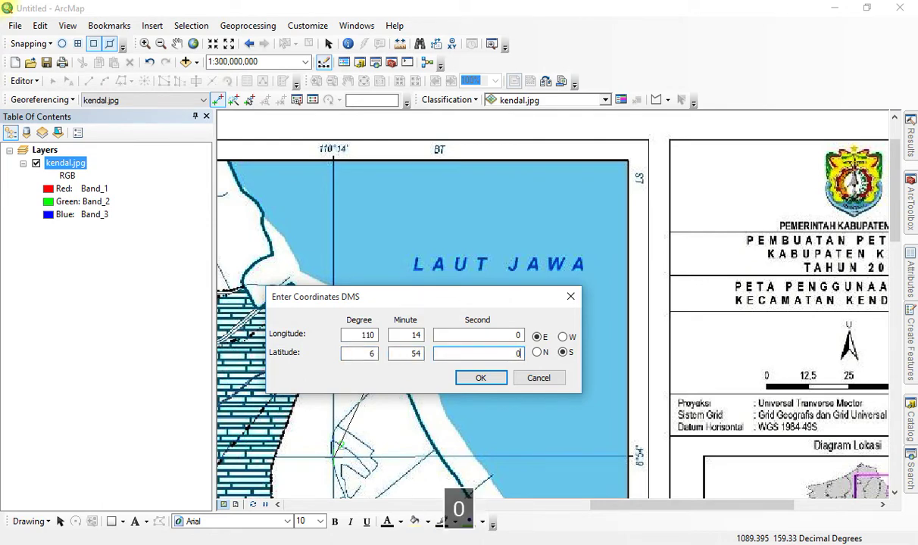
left_click(482, 376)
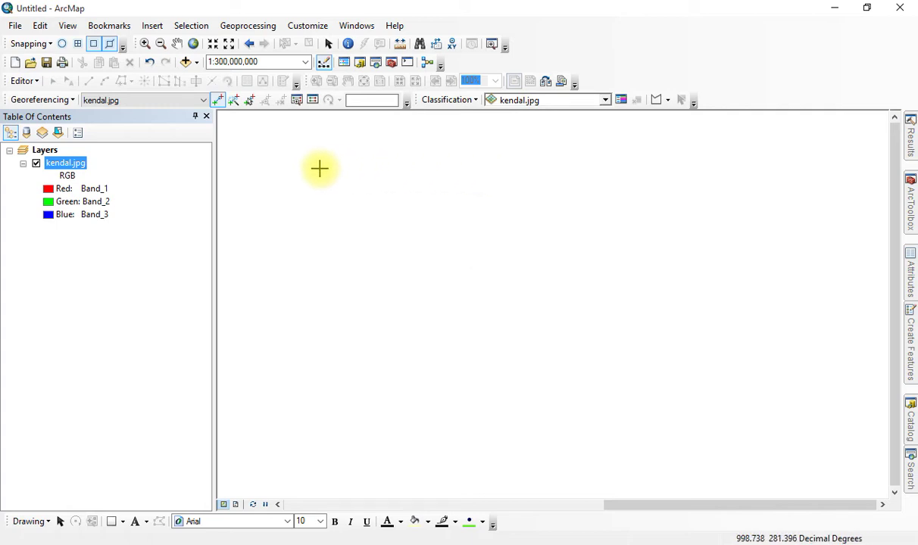
Step: Zoom to the kendal.jpg layer to bring the shifted map back into view
left_click(72, 165)
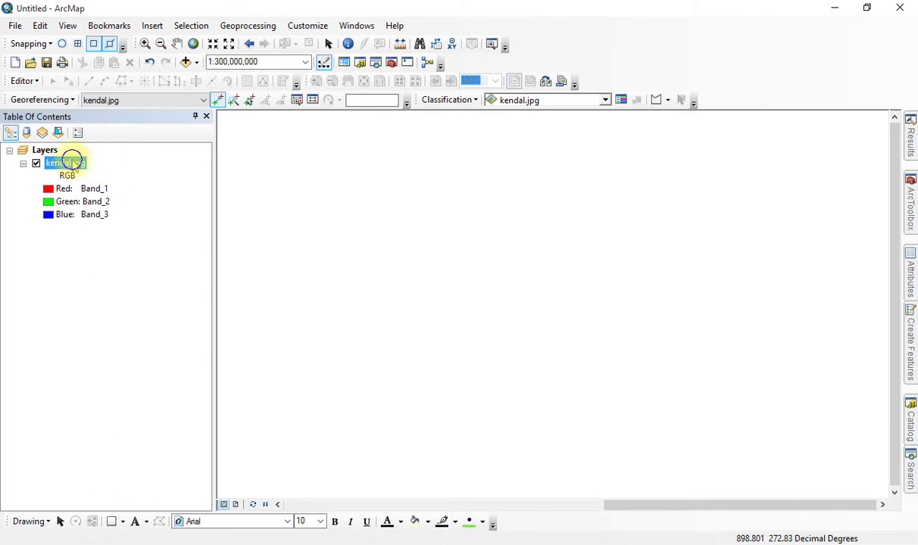
right_click(72, 162)
left_click(117, 234)
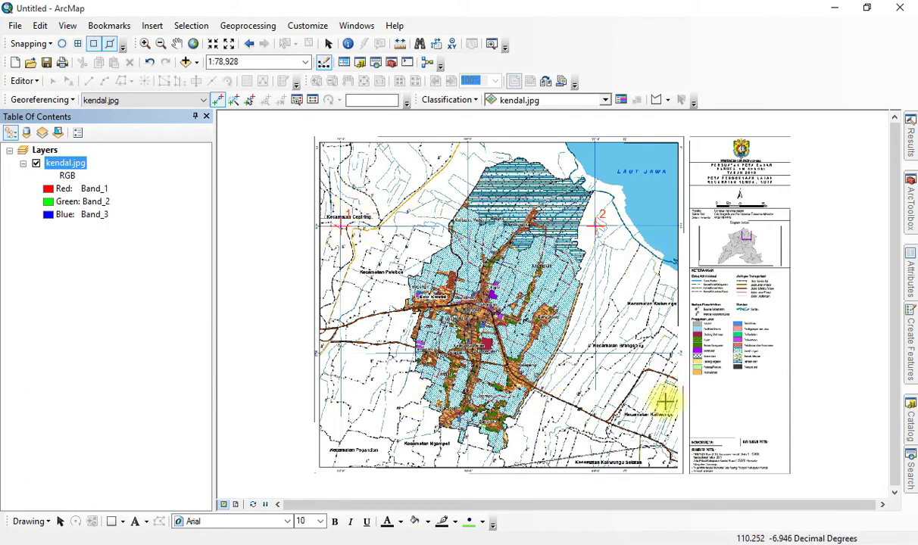
Step: Place the third control point on the grid intersection of 110°14' and 6°56' near the Kecamatan Brangsong label
scroll(621, 393, "up", 6)
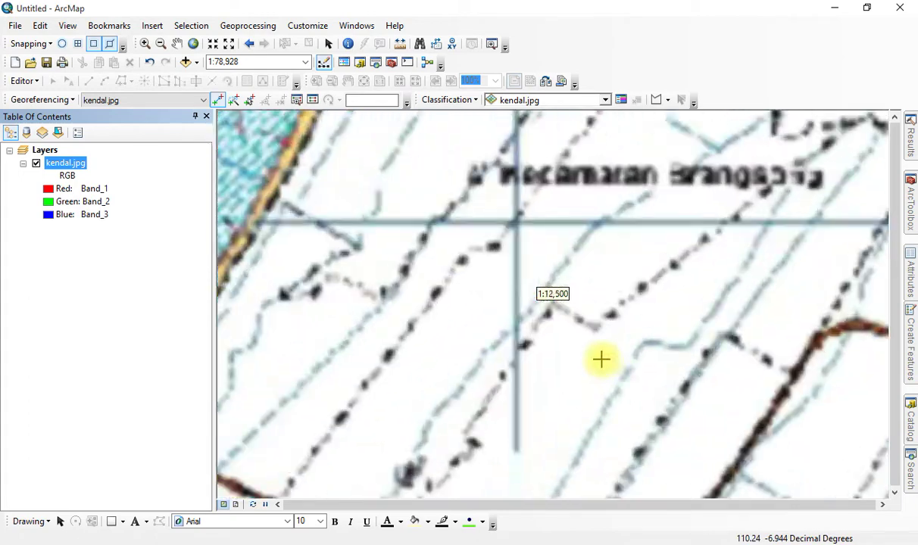
scroll(537, 230, "up", 5)
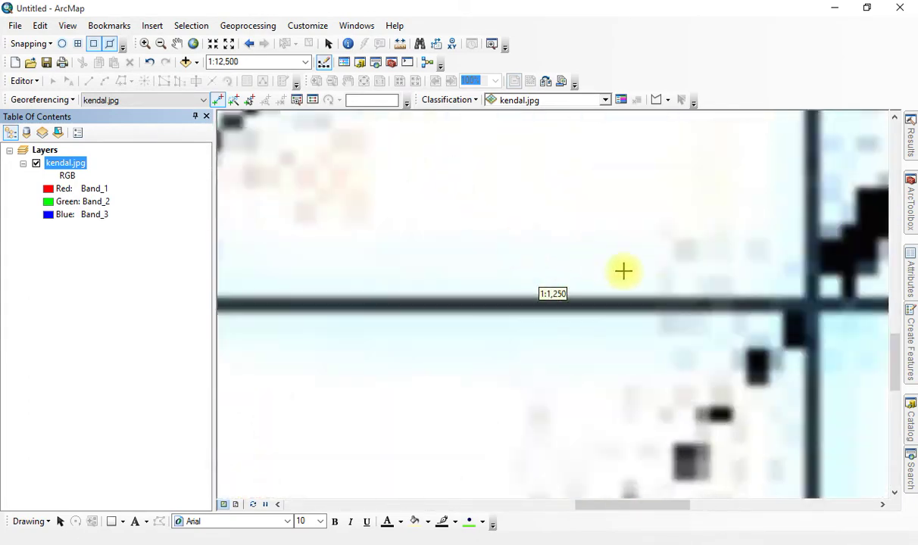
scroll(455, 293, "up", 4)
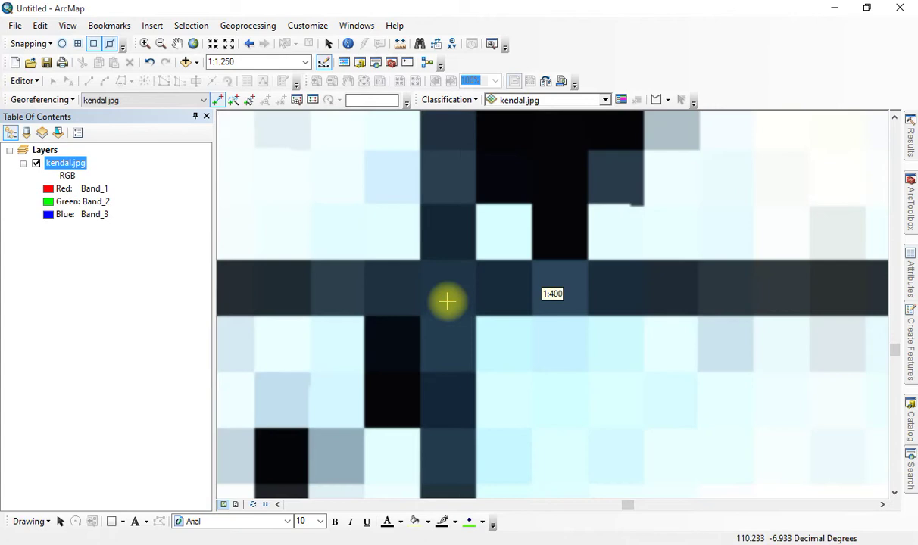
scroll(549, 324, "down", 6)
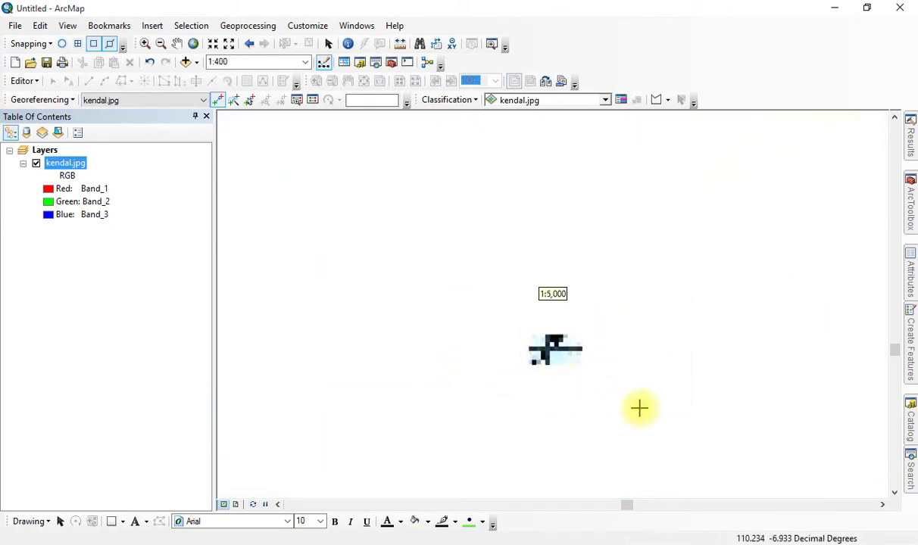
scroll(454, 349, "down", 4)
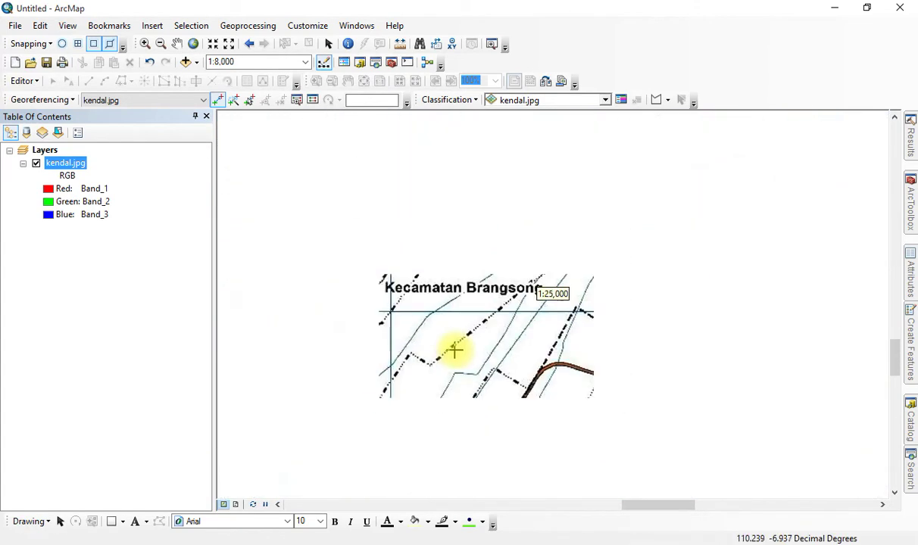
Step: Open the DMS coordinate entry for the third control point within sight of the edge labels, with the latitude hemisphere set to South
left_click_drag(537, 396, 441, 251)
left_click_drag(404, 319, 441, 293)
scroll(430, 328, "down", 1)
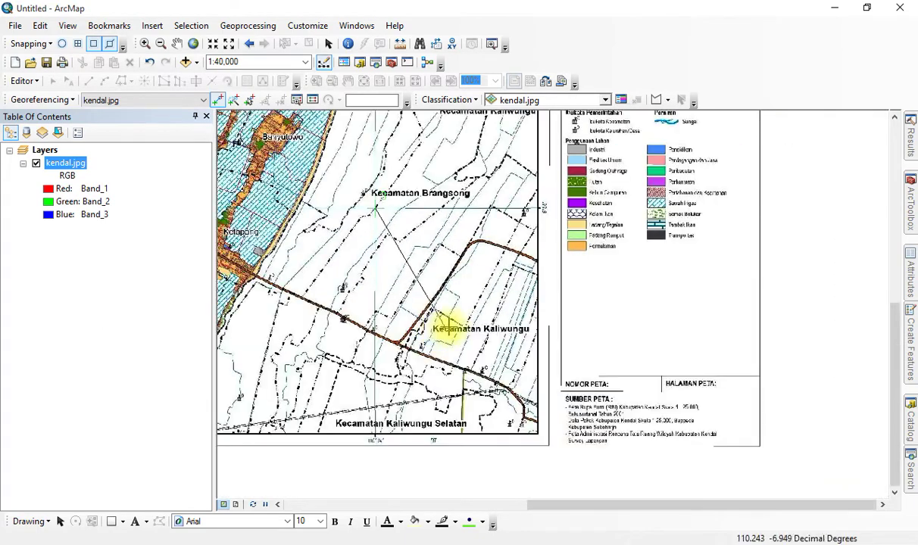
scroll(447, 329, "up", 1)
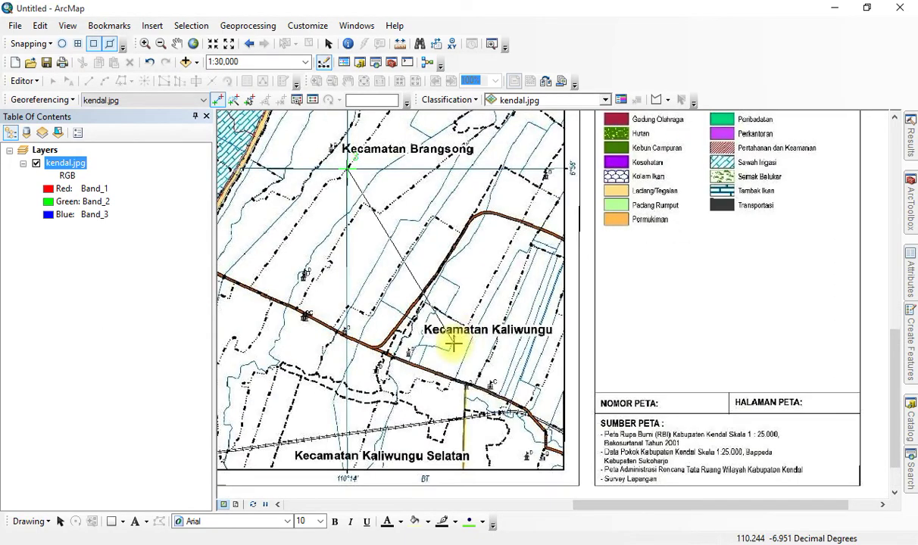
left_click_drag(463, 335, 490, 290)
right_click(523, 228)
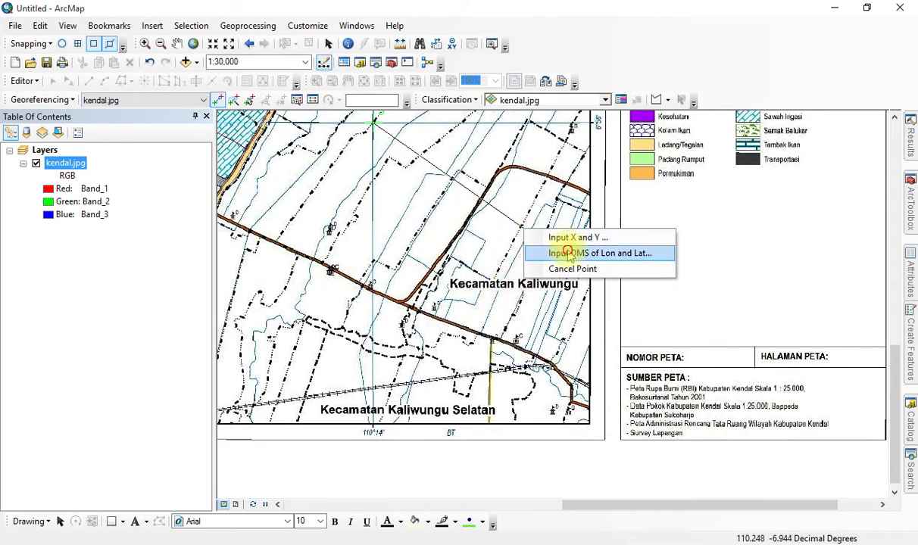
left_click(569, 255)
left_click_drag(494, 232, 625, 262)
left_click(729, 316)
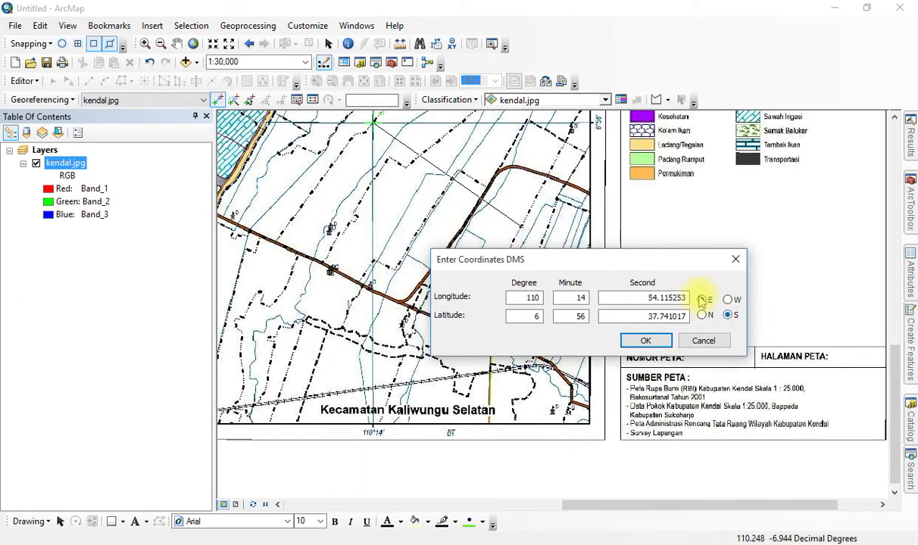
Step: Set the third control point to longitude 110° 14' 0" East and latitude 6° 56' 0" South, and accept the coordinates
left_click(526, 297)
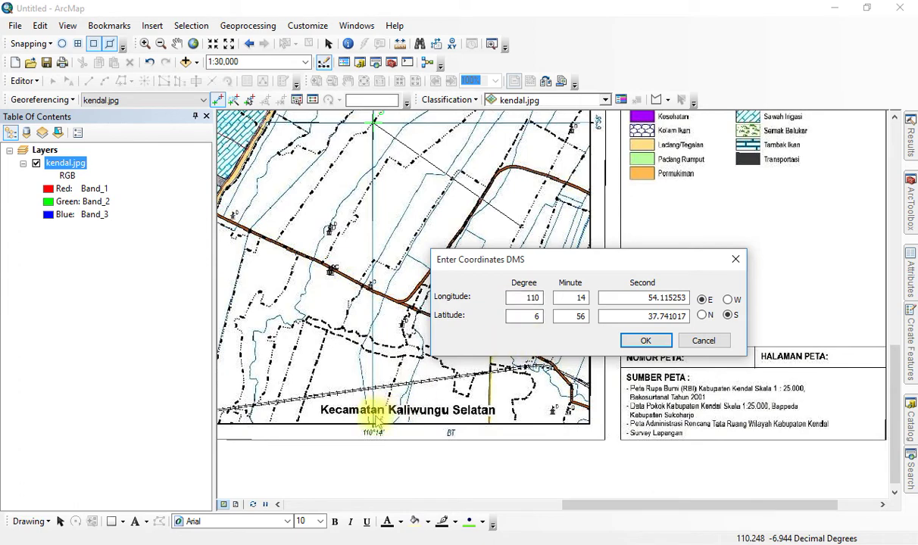
double_click(642, 297)
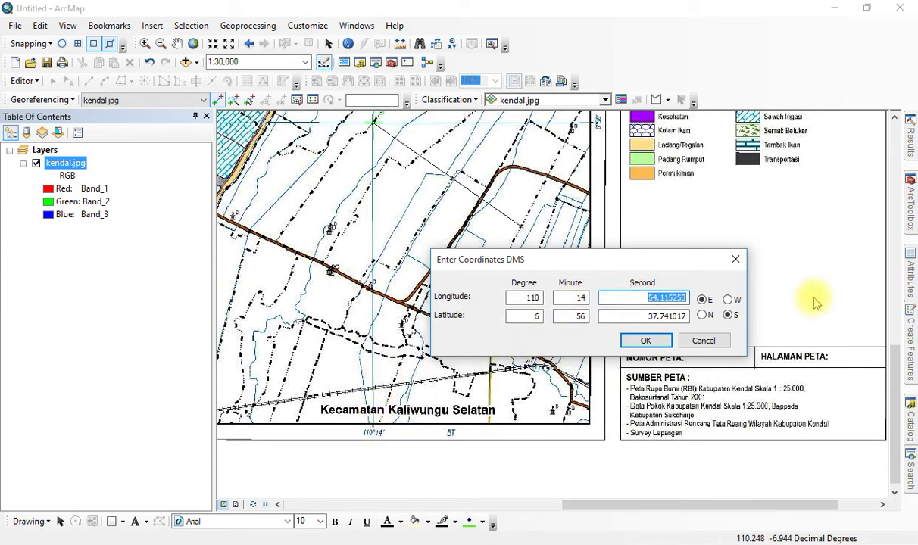
type("0")
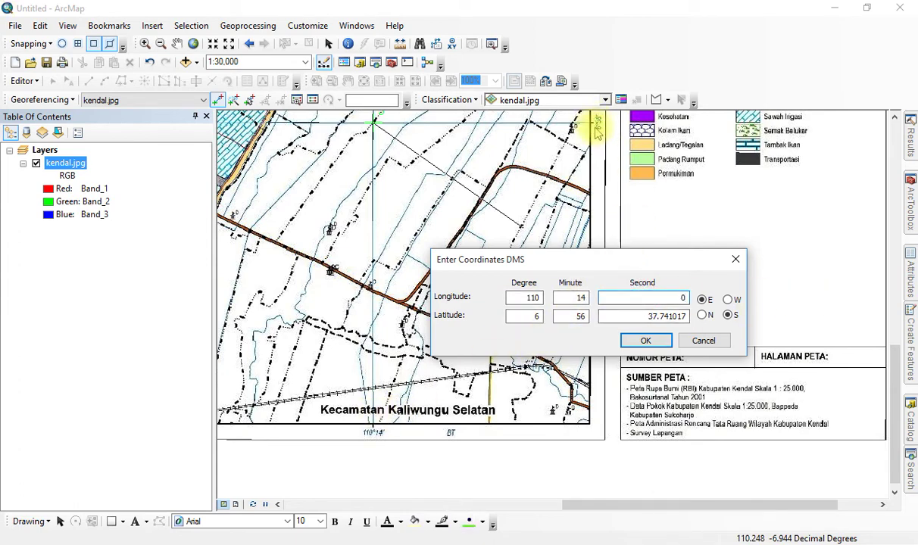
type("6")
double_click(576, 316)
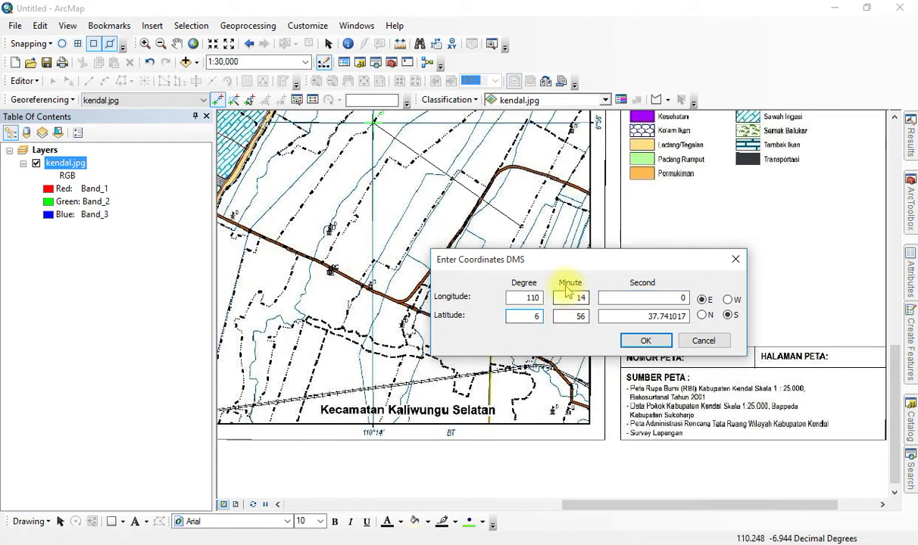
left_click(635, 317)
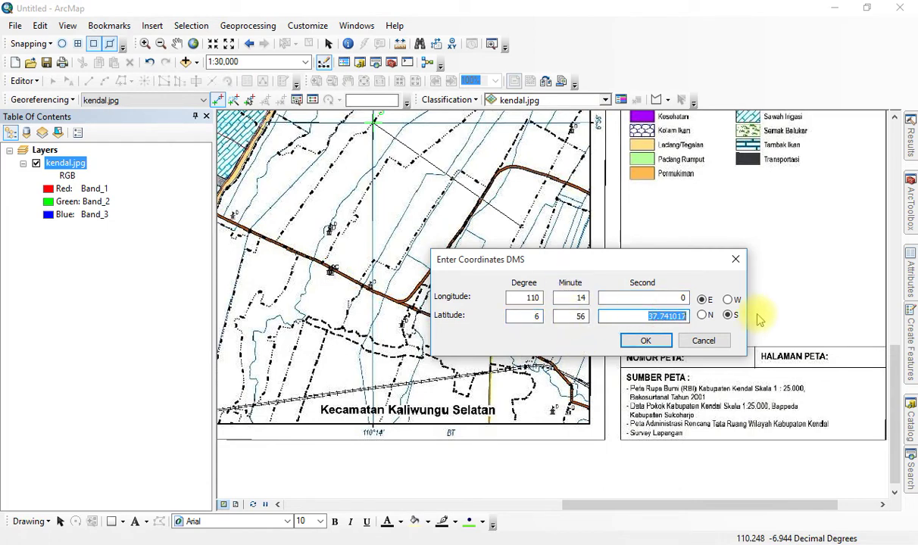
type("0")
left_click(645, 341)
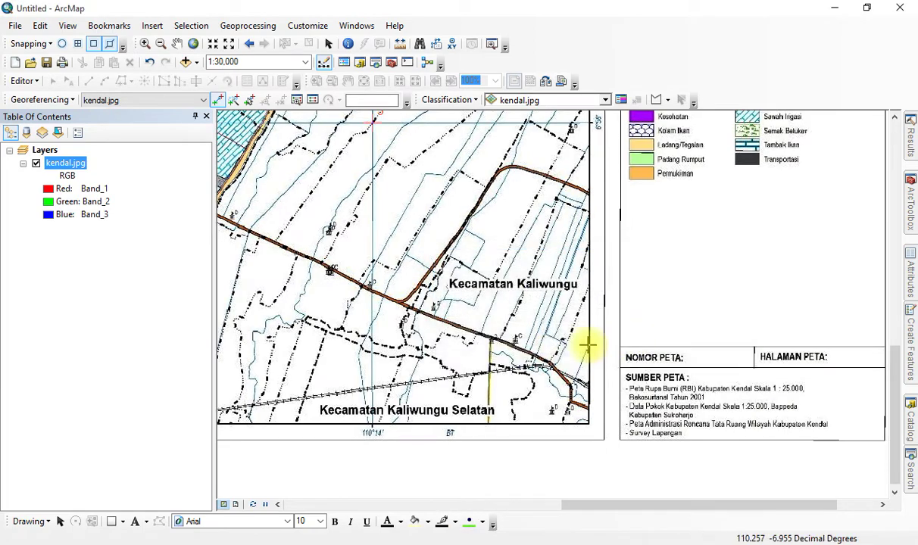
Step: Place the fourth control point on the grid intersection of 110°10' and 6°56' near the map's western edge
scroll(588, 344, "up", 5)
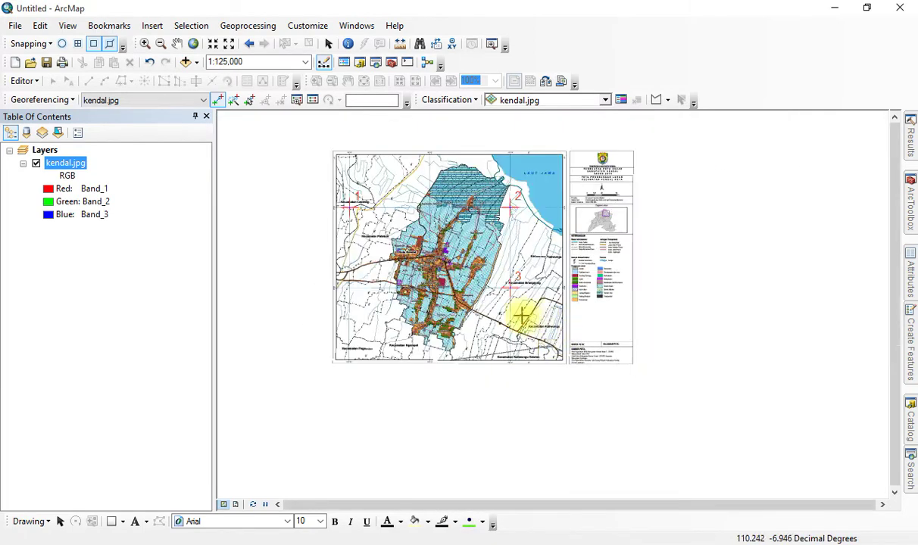
scroll(384, 335, "down", 3)
scroll(384, 336, "down", 4)
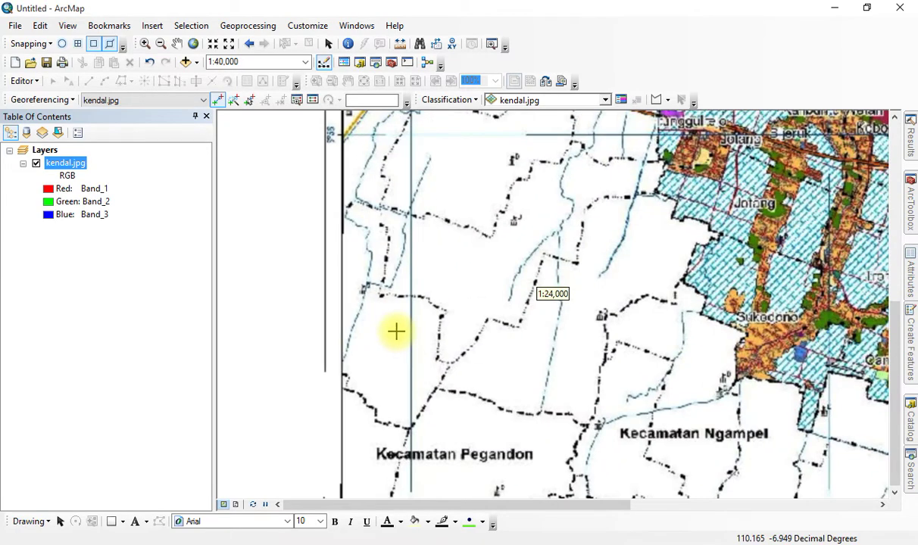
left_click_drag(448, 215, 413, 314)
scroll(402, 262, "down", 5)
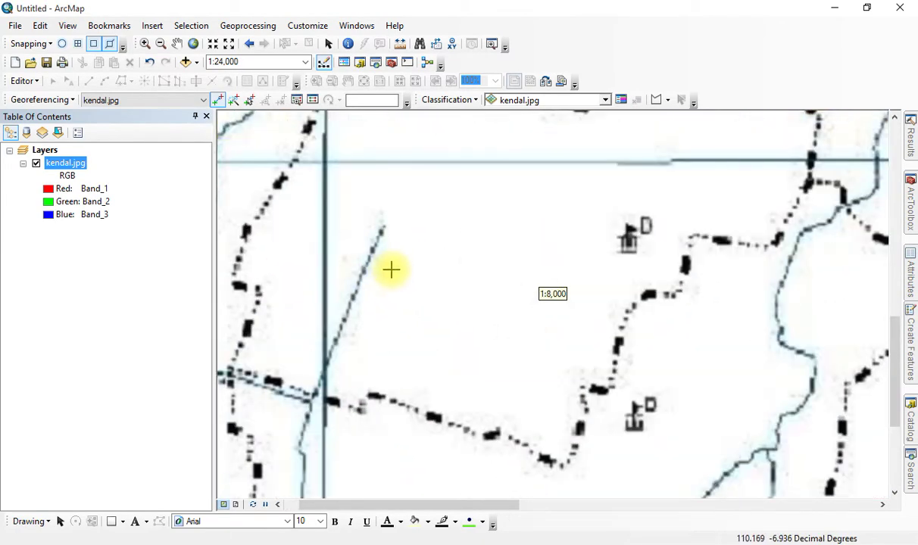
scroll(428, 250, "down", 10)
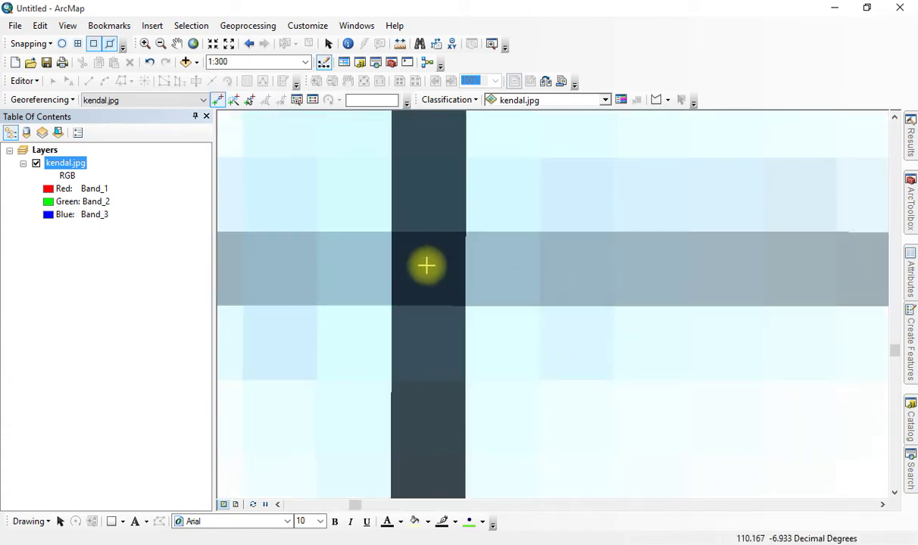
Step: Open the DMS coordinate entry for the fourth control point, keeping the 110°10' and 6°56' edge labels visible
scroll(433, 269, "up", 8)
scroll(490, 337, "up", 3)
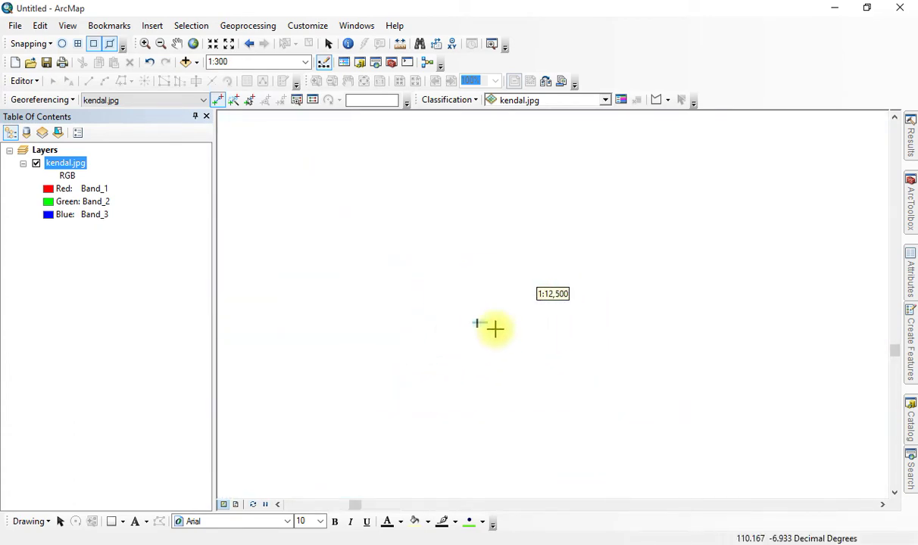
scroll(460, 306, "up", 3)
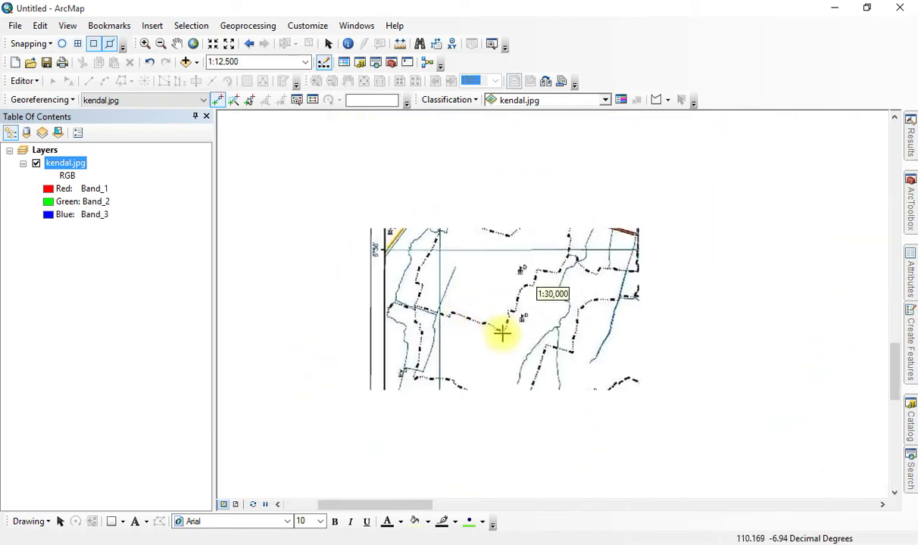
left_click_drag(489, 311, 420, 266)
right_click(440, 268)
left_click(476, 293)
left_click_drag(437, 232, 558, 226)
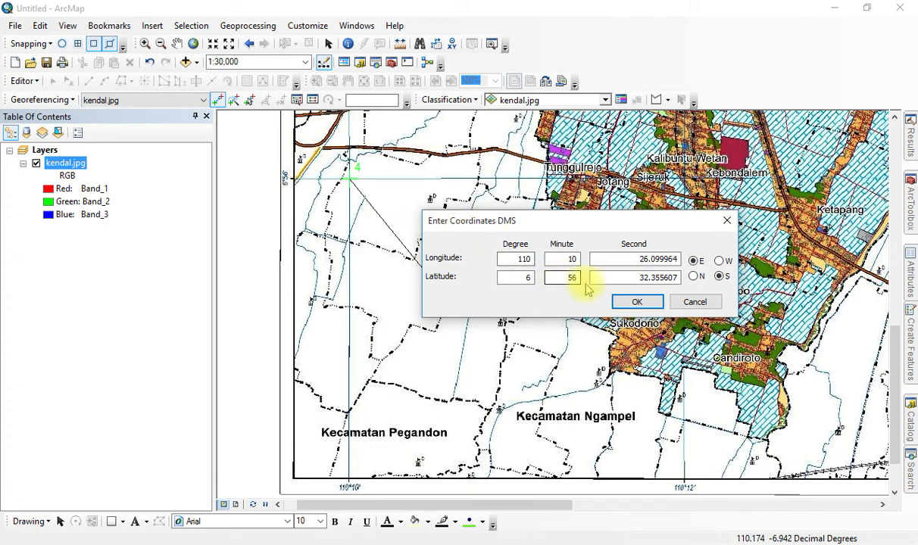
Step: Set the fourth control point to longitude 110° 10' 0" East and latitude 6° 56' 0" South, and accept the coordinates
double_click(637, 258)
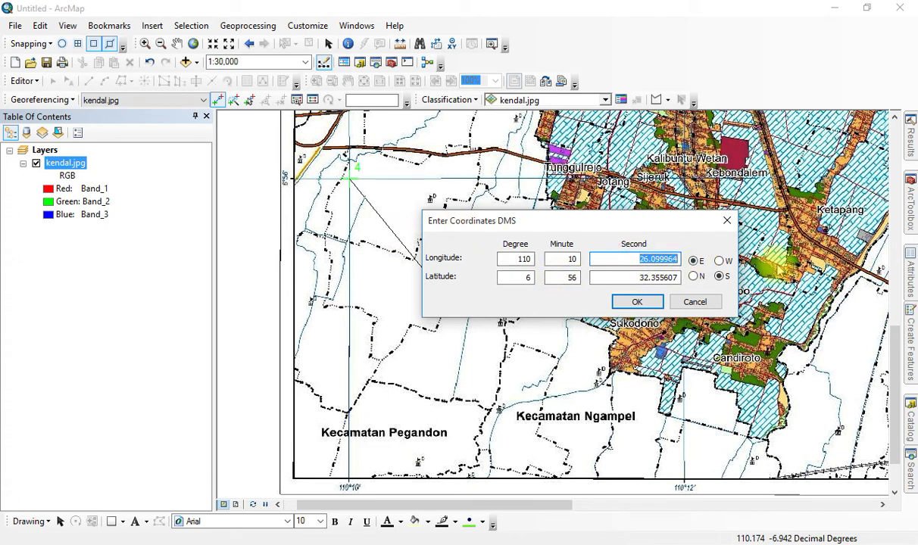
type("0")
double_click(623, 277)
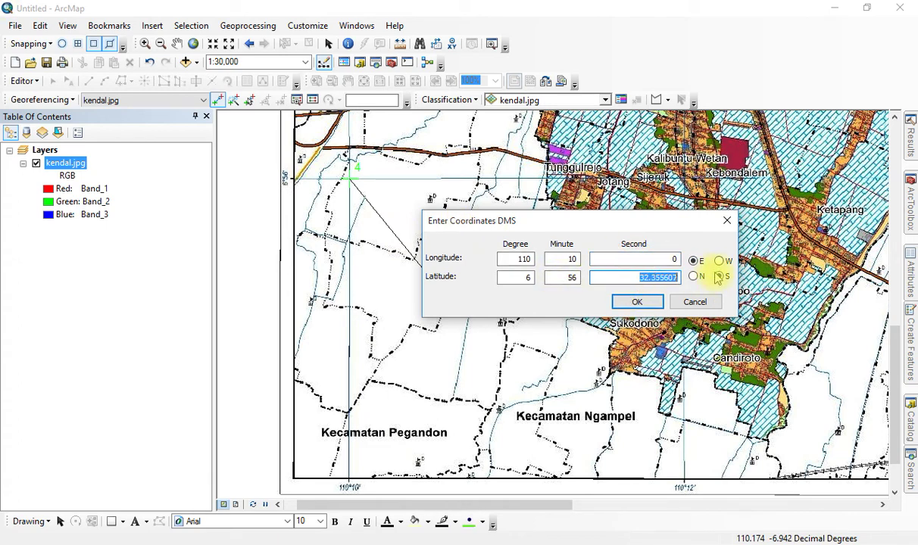
left_click(650, 302)
Step: Examine the four control points' map coordinates, residuals and total RMS error in the link table, and close it
scroll(659, 311, "up", 5)
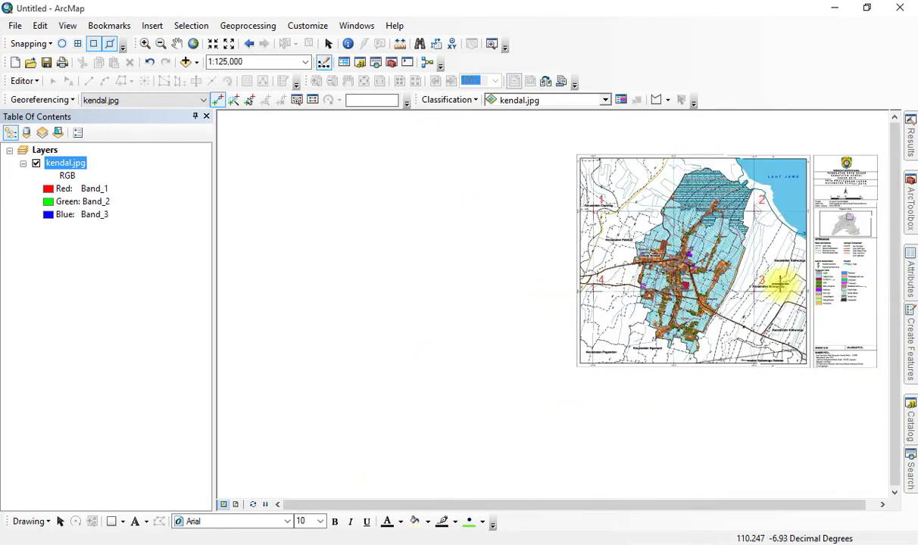
scroll(537, 312, "down", 1)
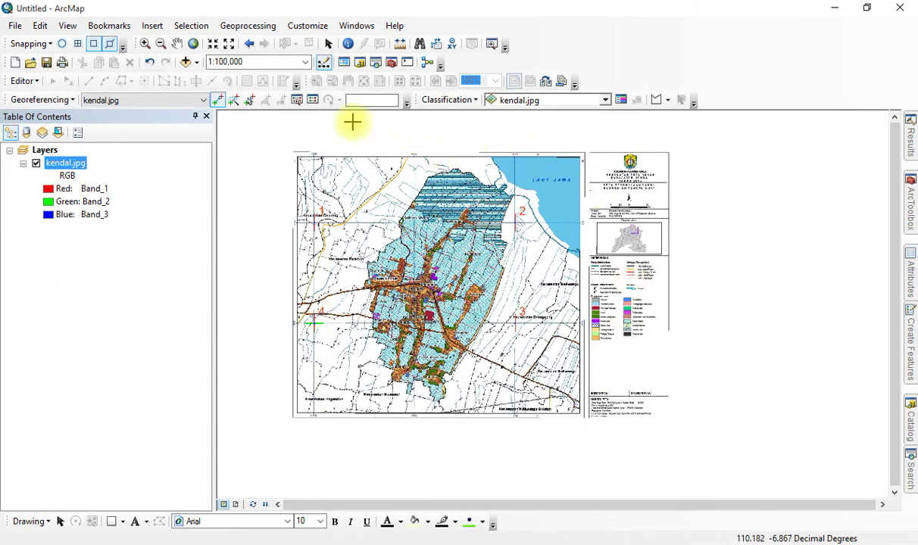
left_click(313, 103)
left_click_drag(337, 221, 454, 243)
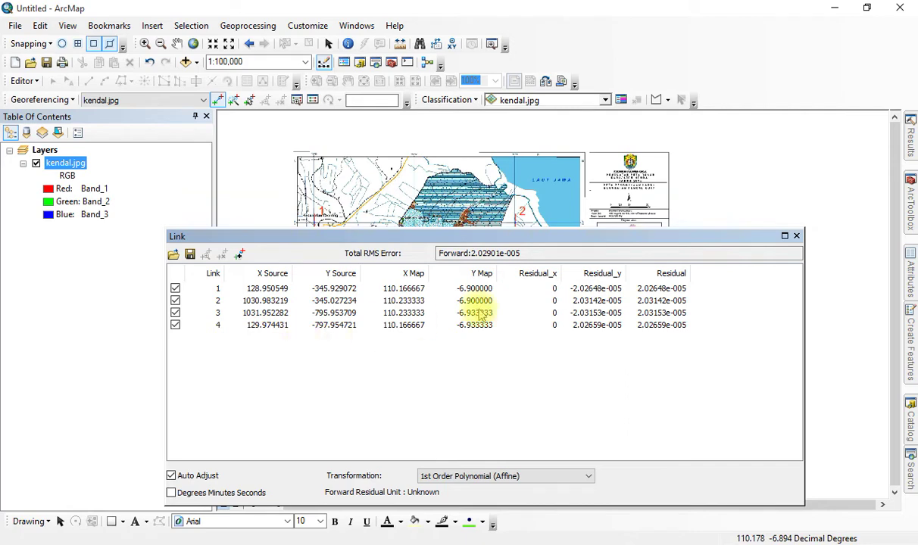
left_click(796, 236)
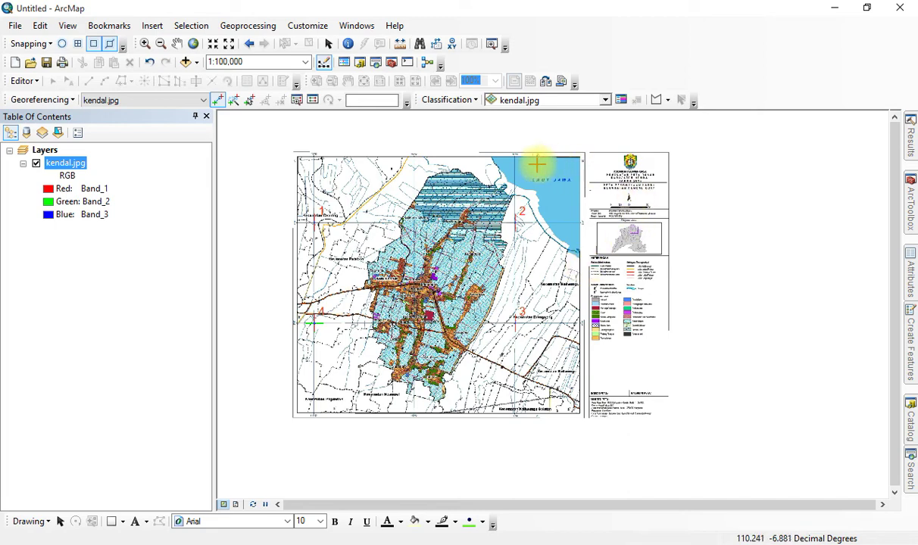
left_click_drag(356, 265, 422, 284)
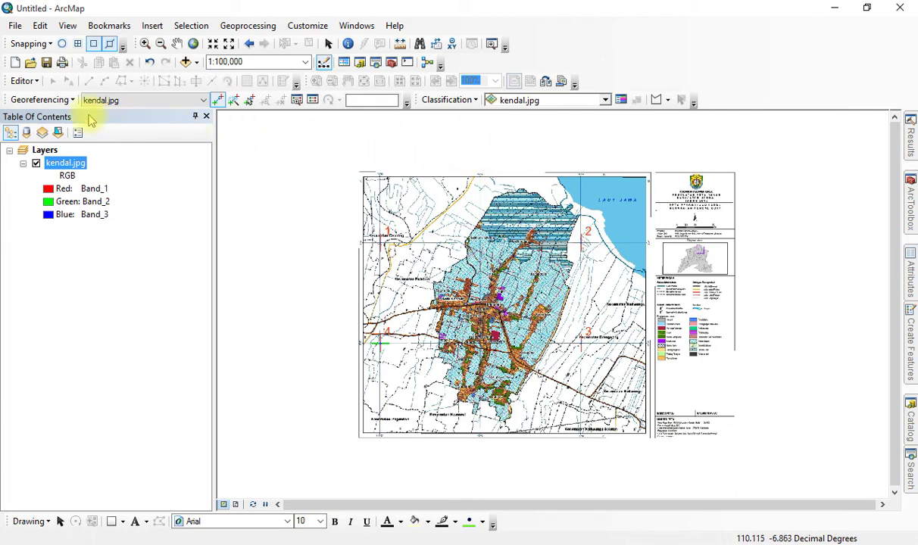
Step: Start rectifying kendal.jpg and name the TIFF output kendal_rectify.tif
left_click(49, 99)
left_click(18, 131)
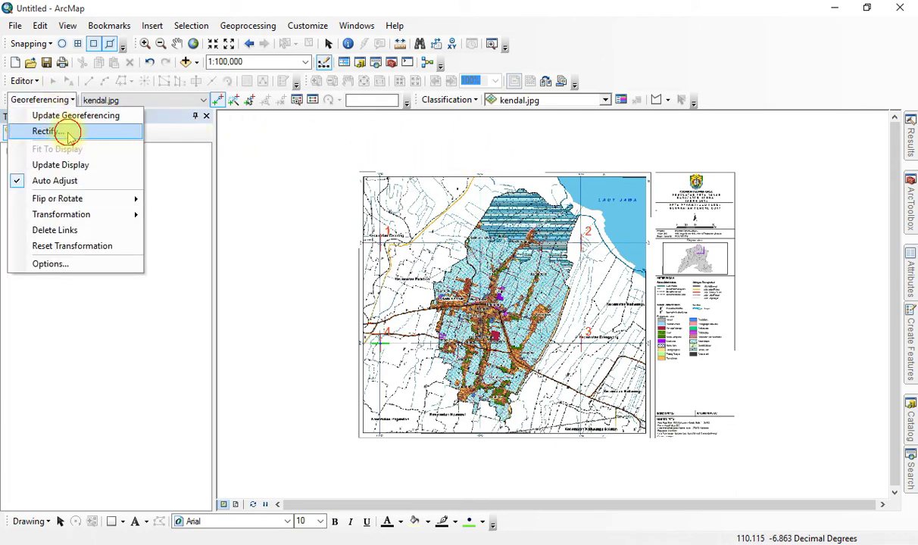
left_click_drag(496, 168, 239, 143)
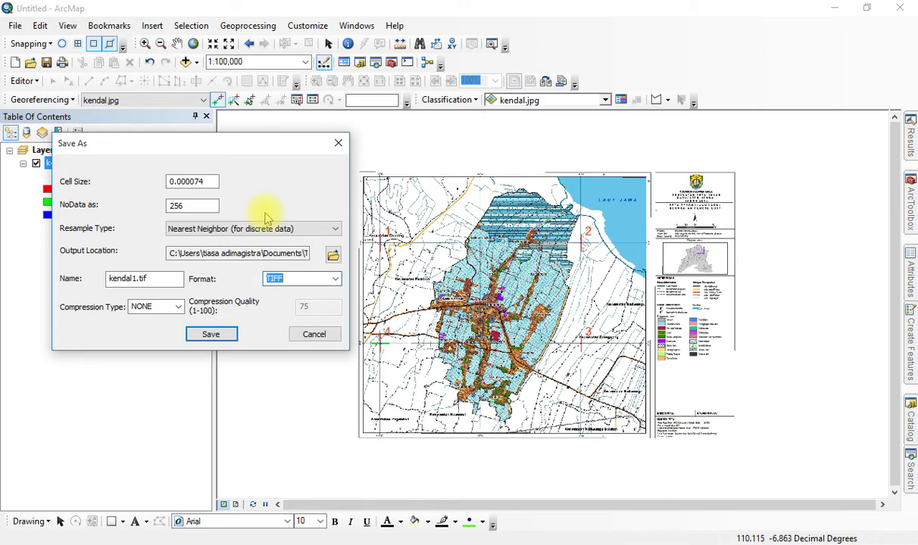
left_click(141, 280)
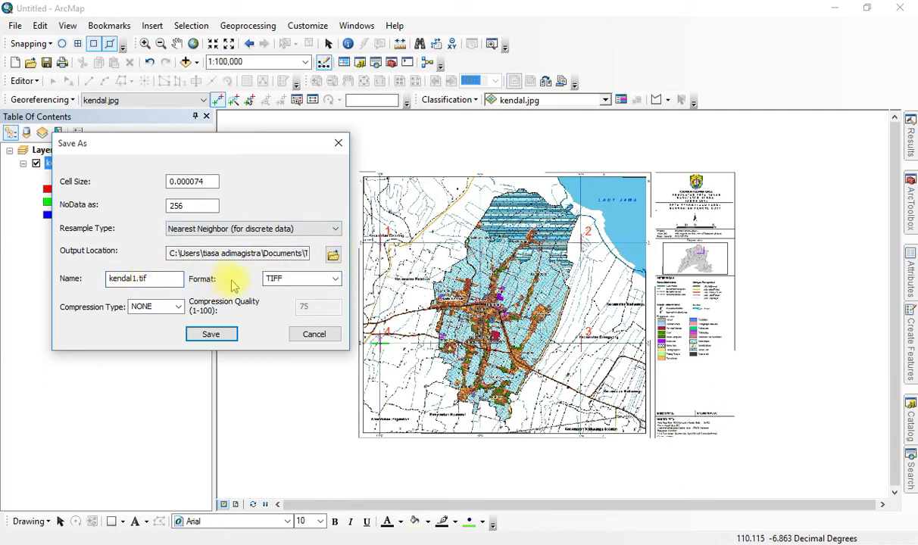
left_click(133, 276)
key("BackSpace")
type("_rectify")
left_click(273, 279)
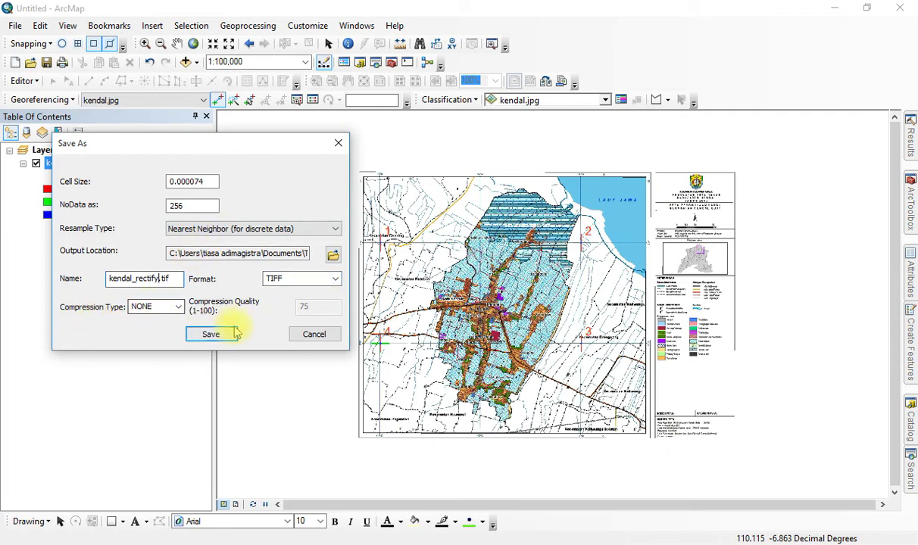
Step: Set the output location to the Tutorial folder in Documents and save the rectified raster, overwriting the existing dataset
left_click(332, 255)
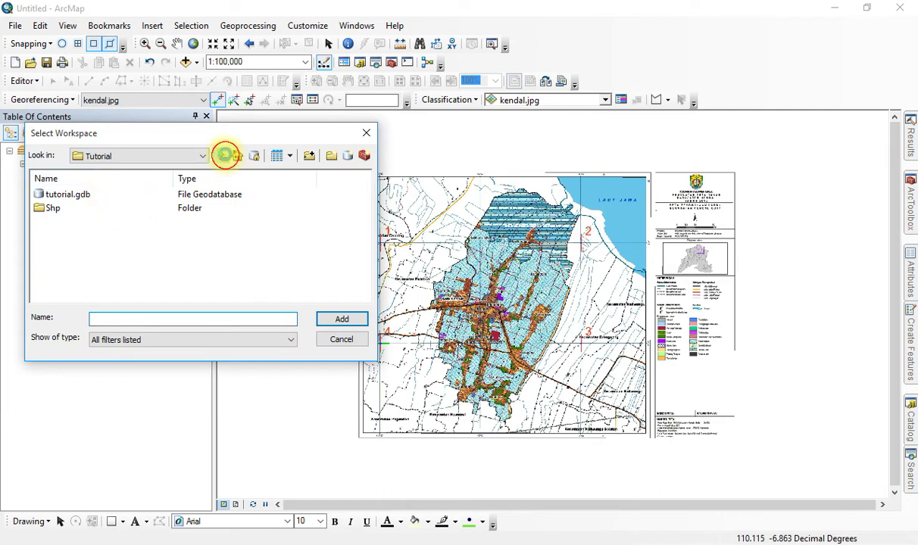
left_click(221, 156)
scroll(144, 246, "down", 1)
scroll(131, 254, "up", 1)
scroll(129, 254, "down", 1)
left_click(84, 280)
left_click(74, 276)
left_click(331, 313)
left_click(211, 334)
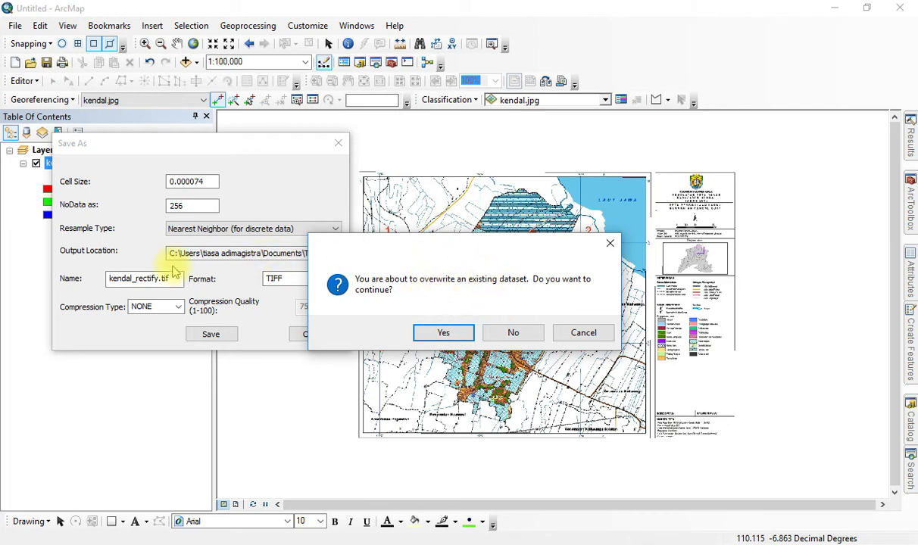
left_click(467, 335)
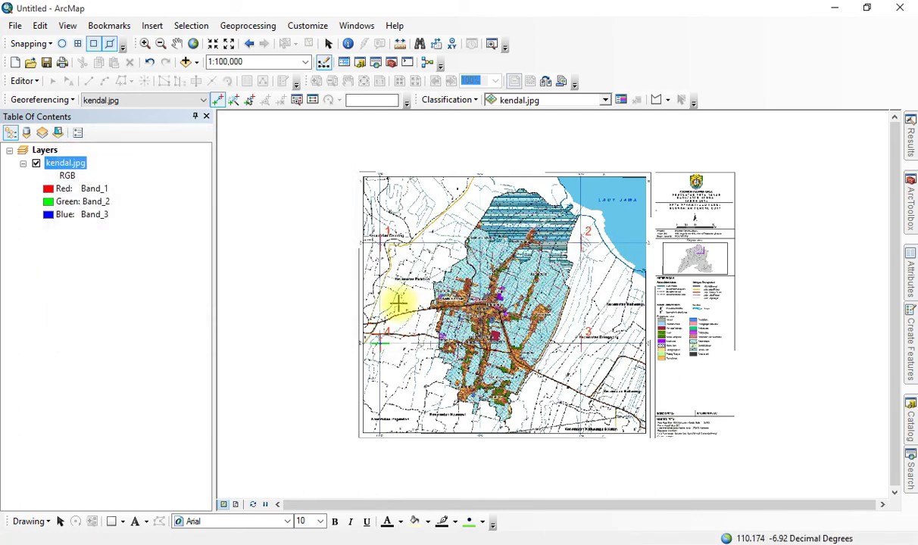
Step: Remove the kendal.jpg layer from the map and add kendal_rectify.tif from the Documents\Tutorial folder in File Explorer
right_click(72, 162)
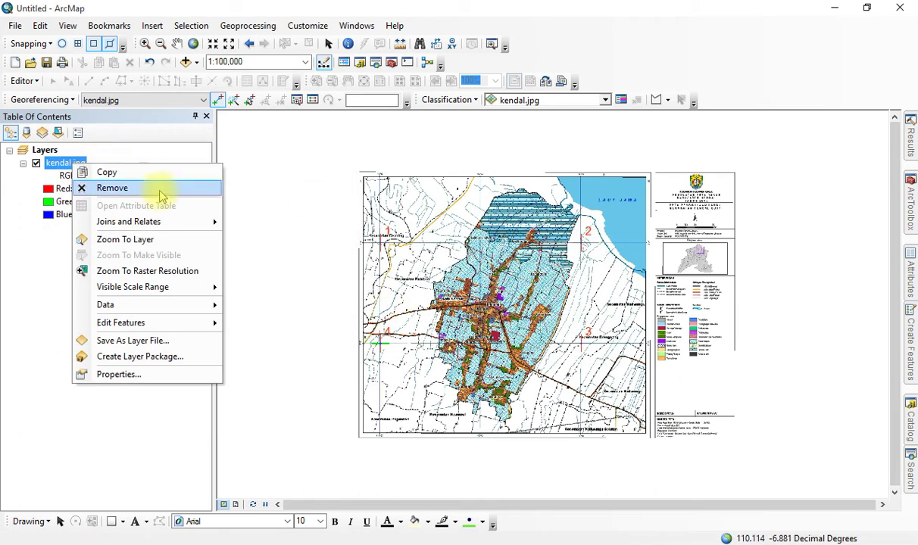
left_click(159, 190)
left_click(136, 542)
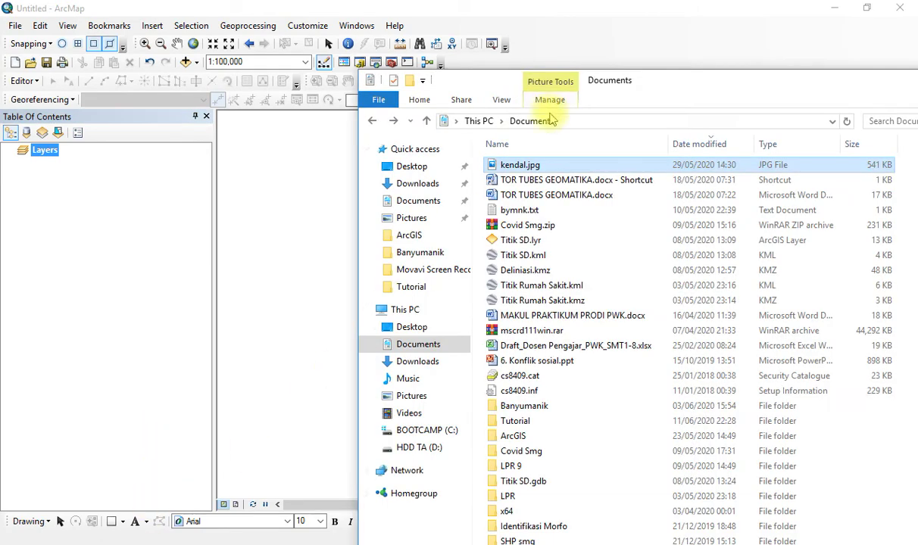
double_click(570, 421)
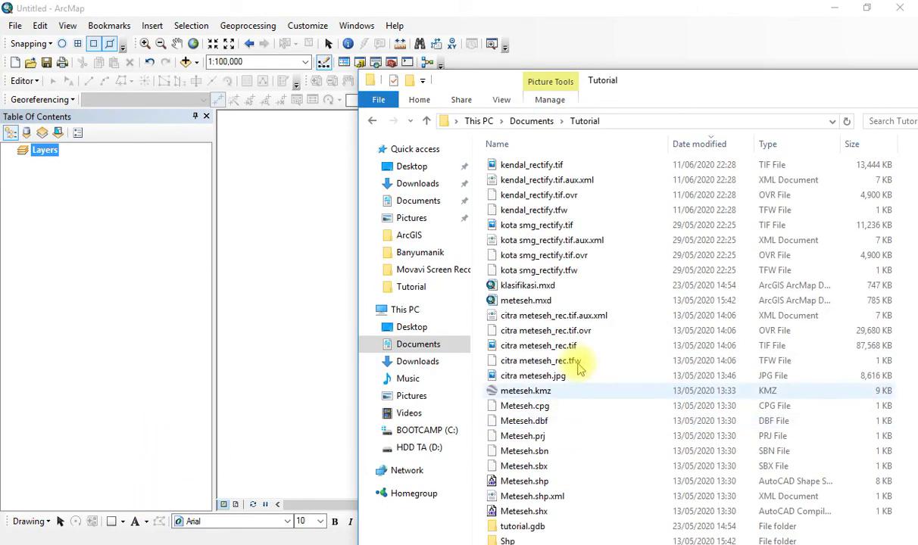
left_click(600, 164)
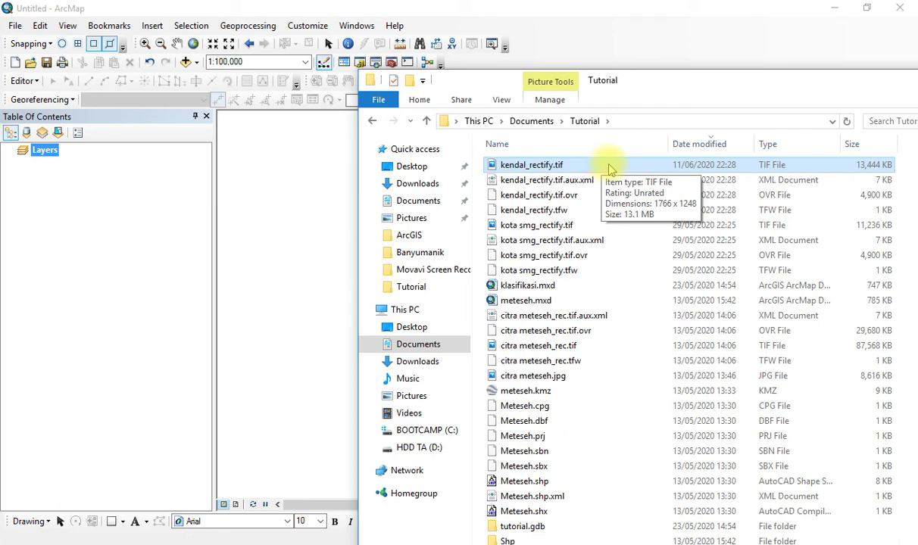
left_click_drag(612, 168, 261, 180)
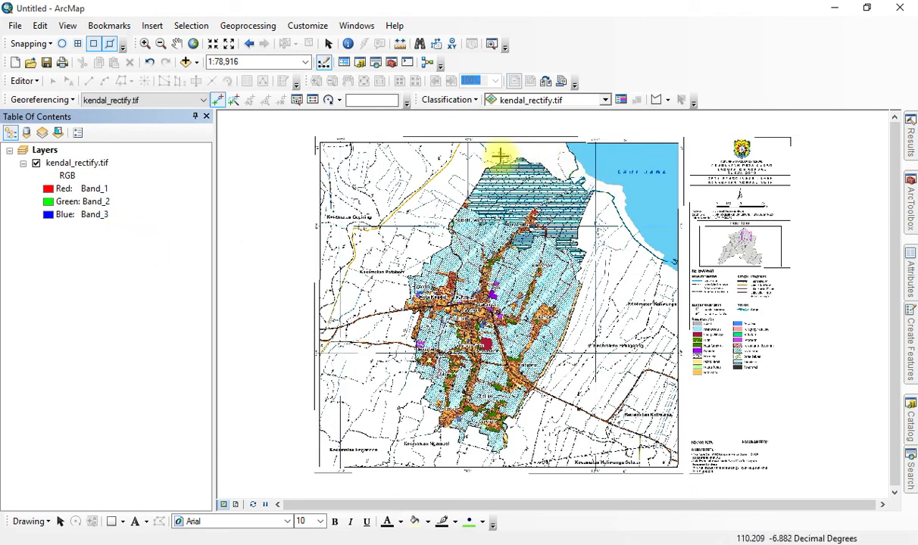